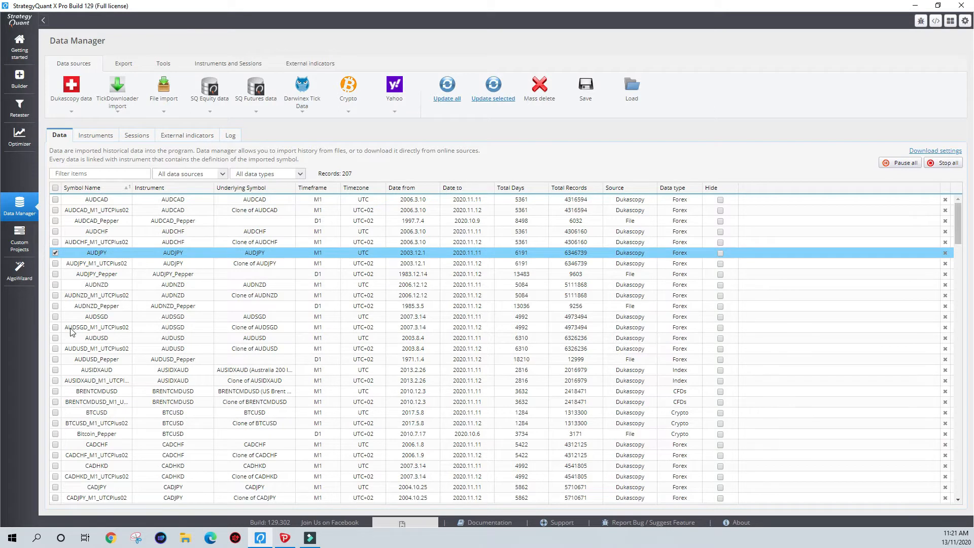
- Select the AUDJPY, AUDJPY_M1_UTCPlus02 and AUDJPY_Pepper data rows and compare their timezones, date ranges and sources
key(shift+Down)
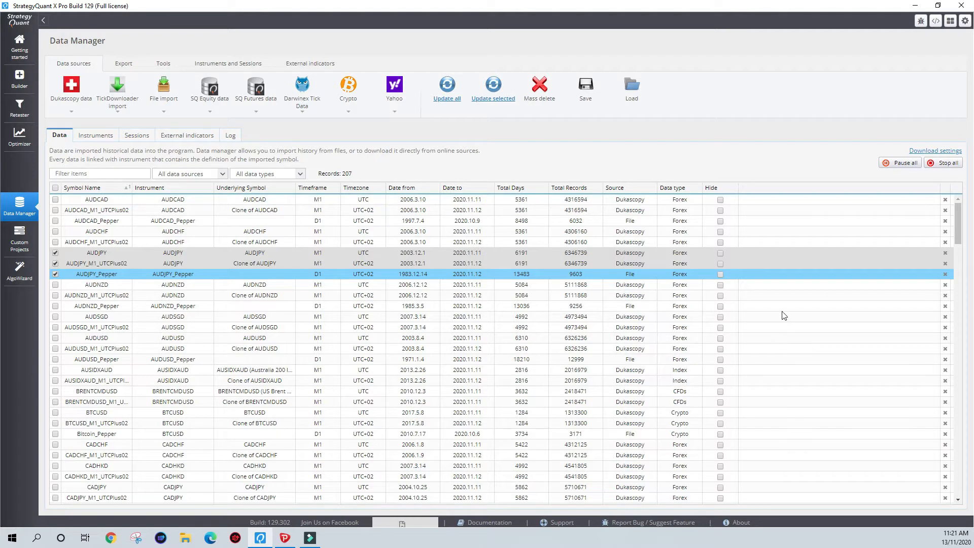
key(Up)
key(Up)
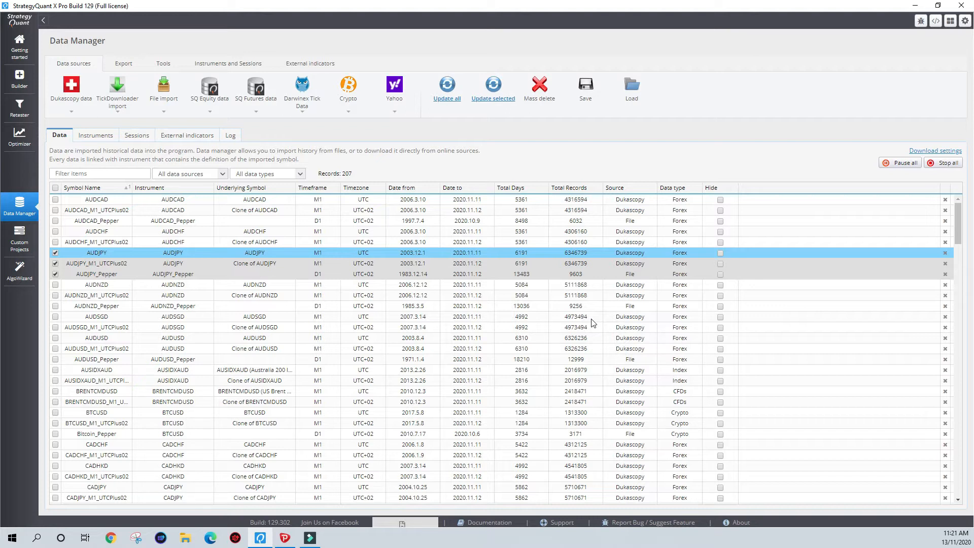
key(Down)
key(Down)
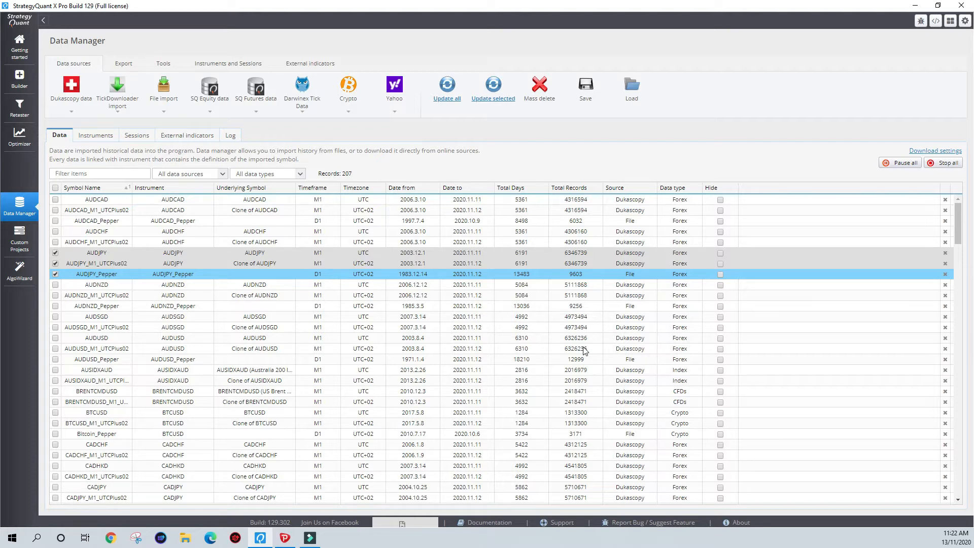
key(Up)
key(Up)
key(Down)
key(Down)
key(Up)
key(Up)
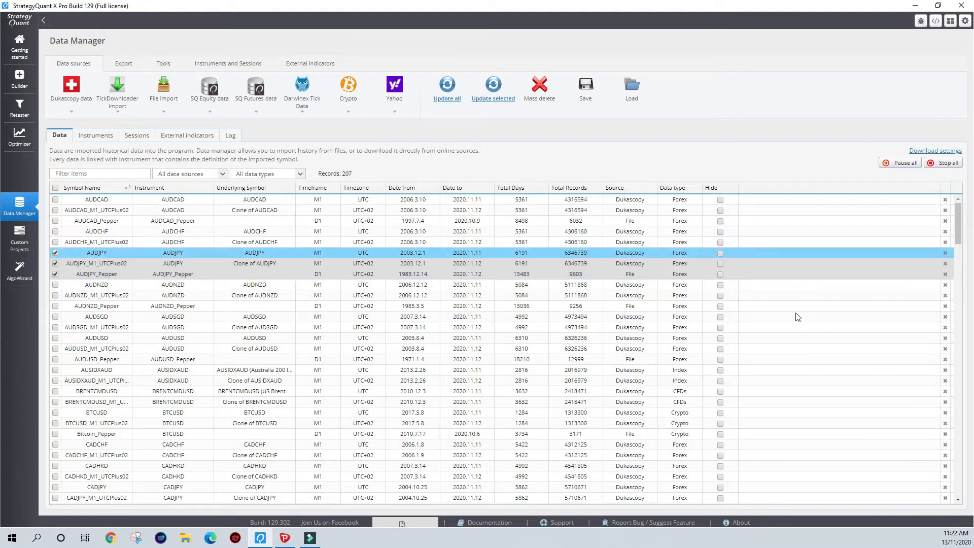
key(Down)
key(Down)
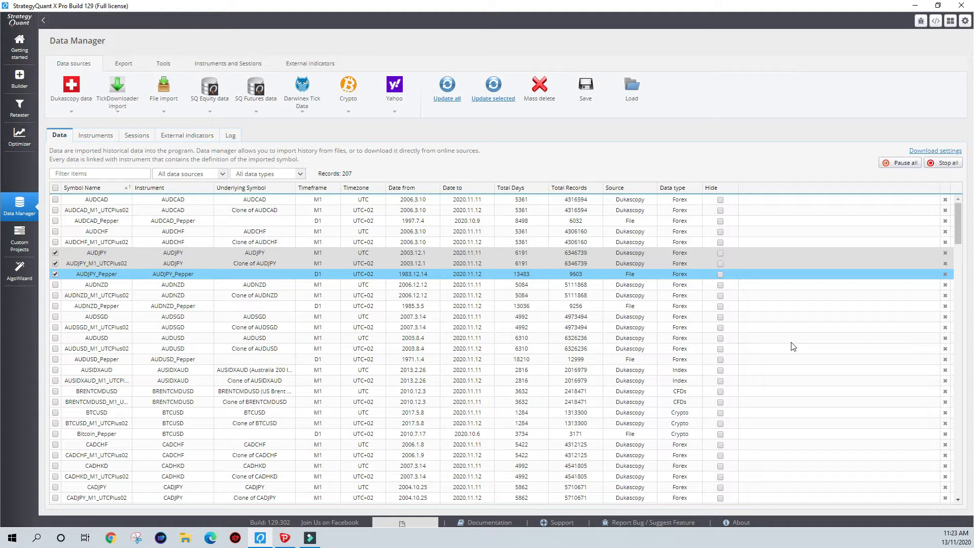
key(Up)
key(Up)
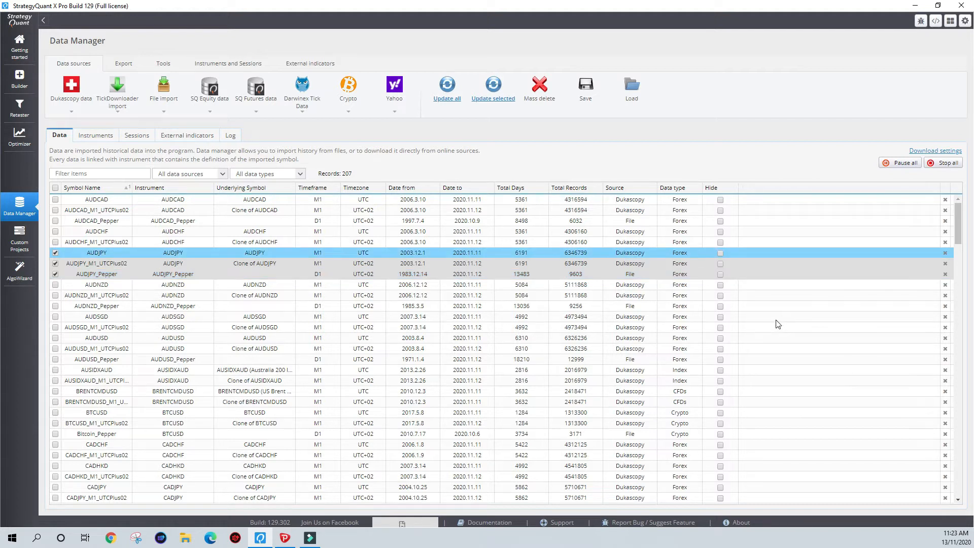
key(Down)
key(Down)
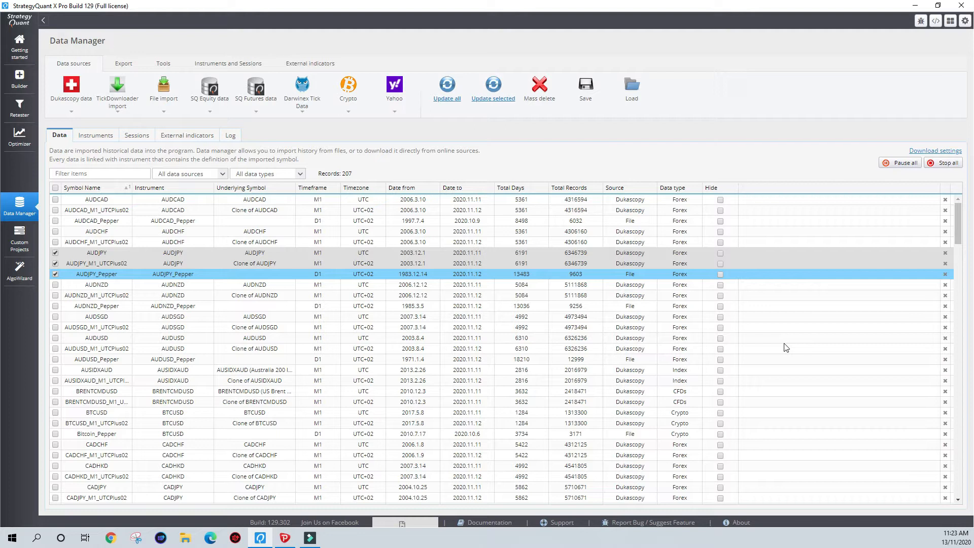
key(Up)
key(Up)
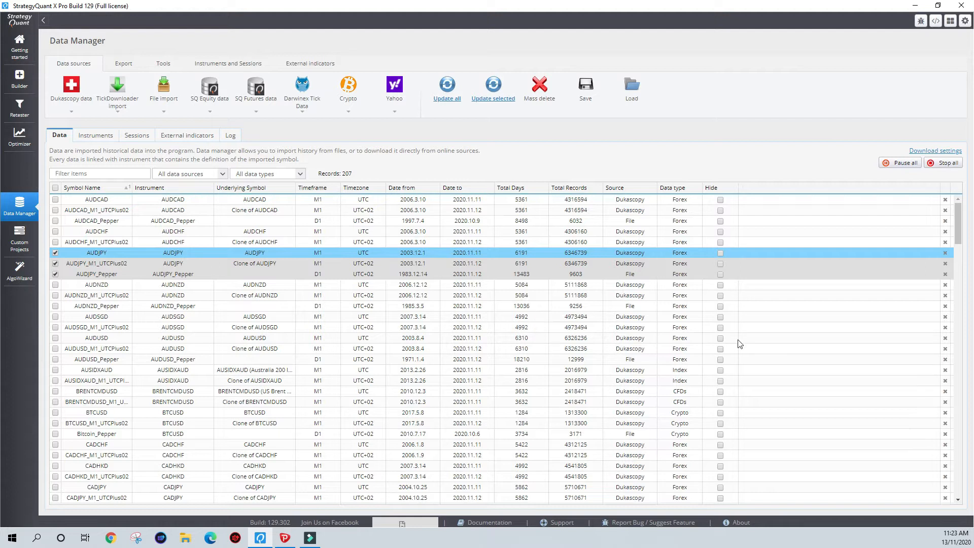
key(Down)
key(Down)
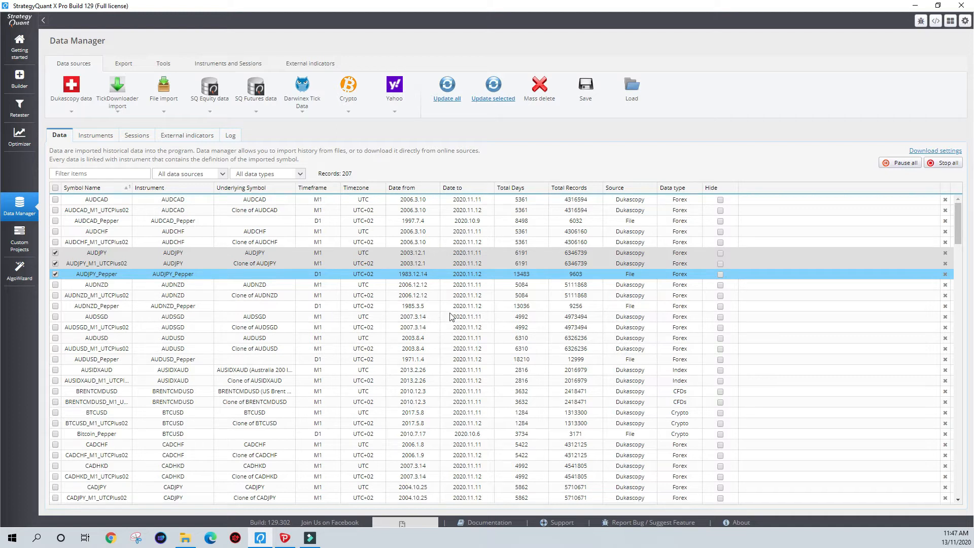
key(Up)
key(Up)
key(Down)
key(Down)
key(Up)
key(Up)
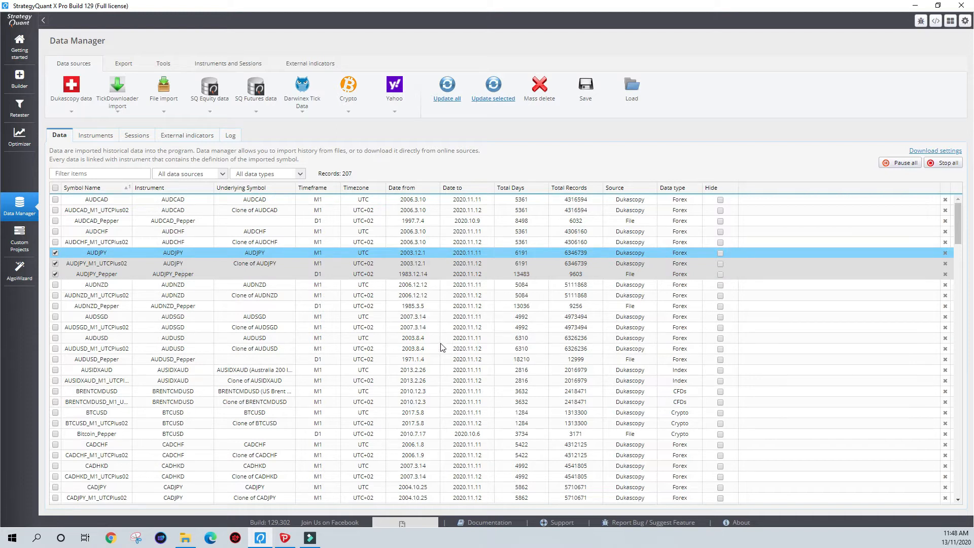
key(Down)
key(Down)
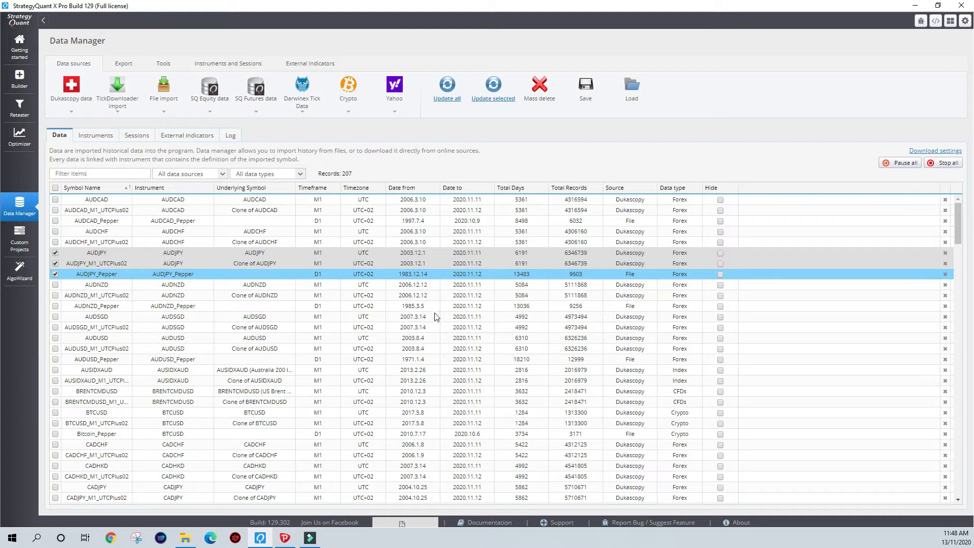
key(Up)
key(Up)
key(Down)
key(Down)
key(Up)
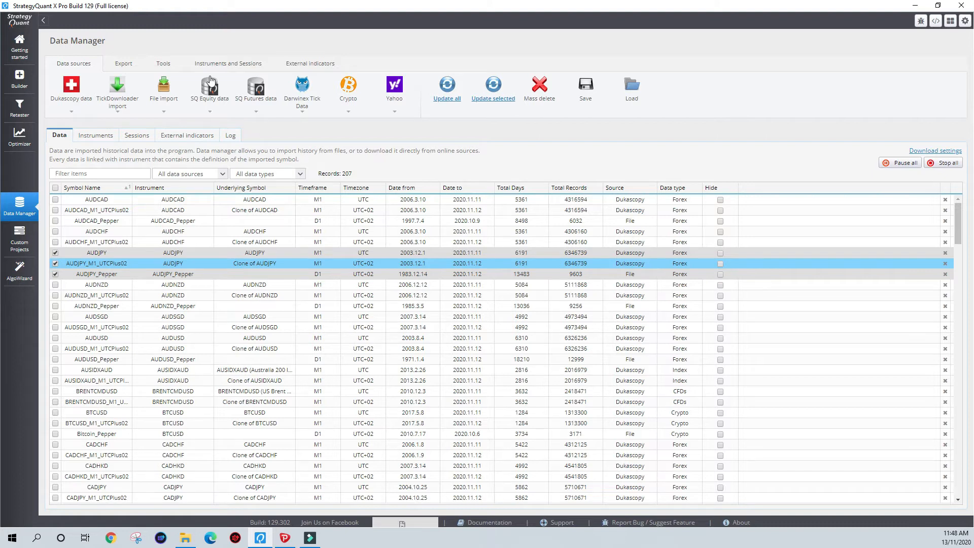
- Try to clone the AUDJPY_M1_UTCPlus02 data to another timezone
scroll(211, 82, down, 2)
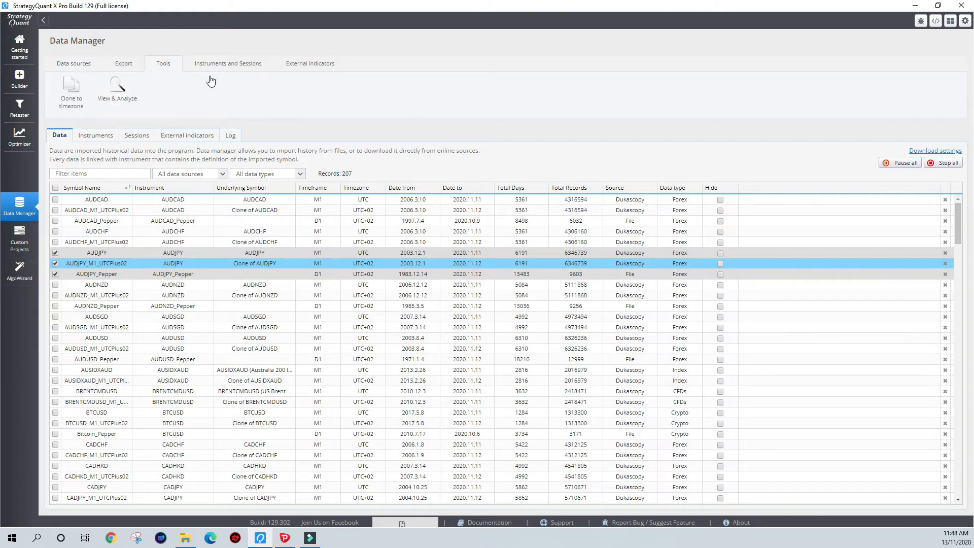
click(96, 114)
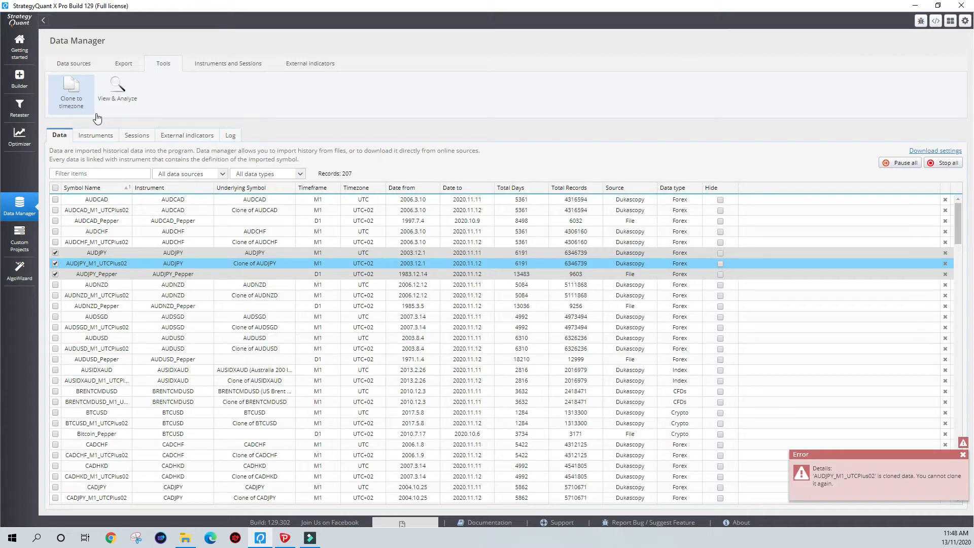
key(Up)
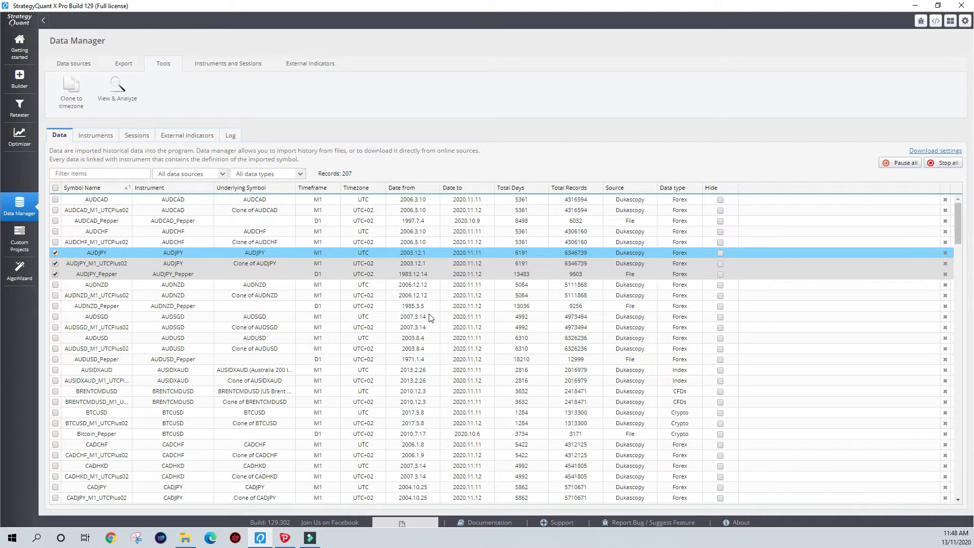
key(Down)
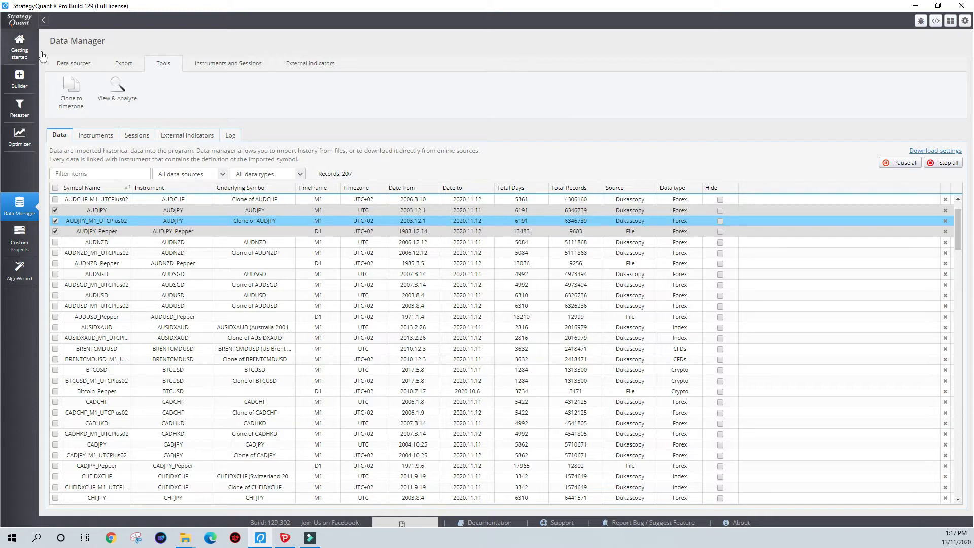
- View the task workflows of the D1 Boll_SMA and D1 DON_ADX Breakout custom projects and return to the project list
click(20, 238)
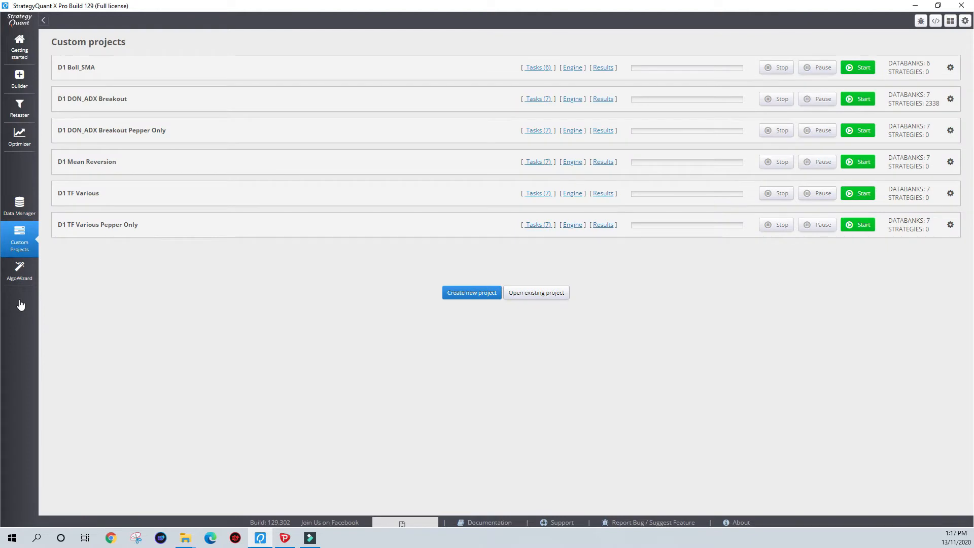
click(151, 77)
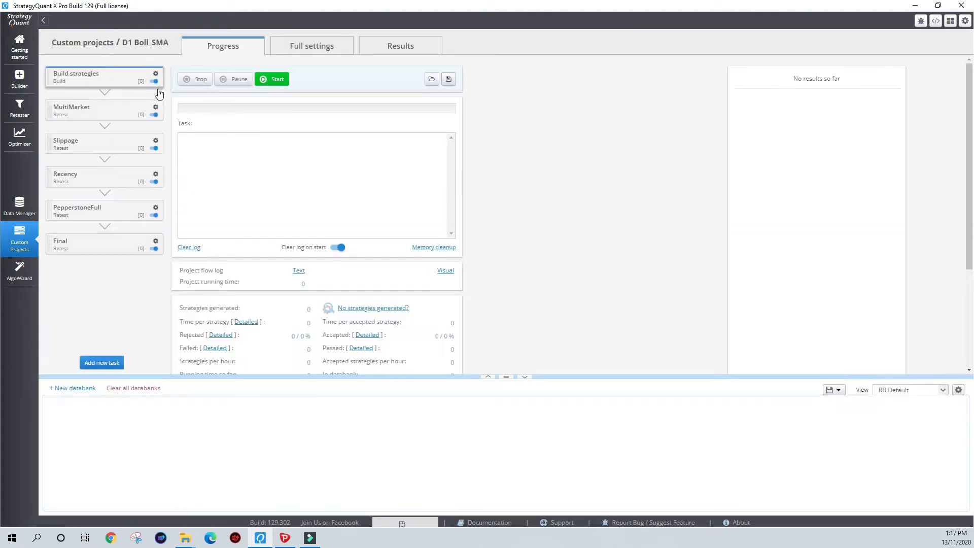
click(103, 51)
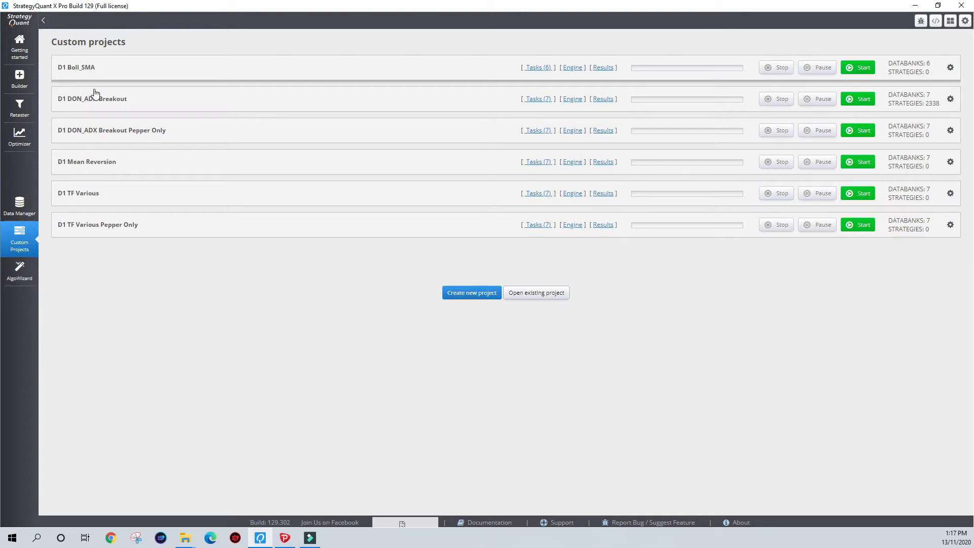
click(88, 130)
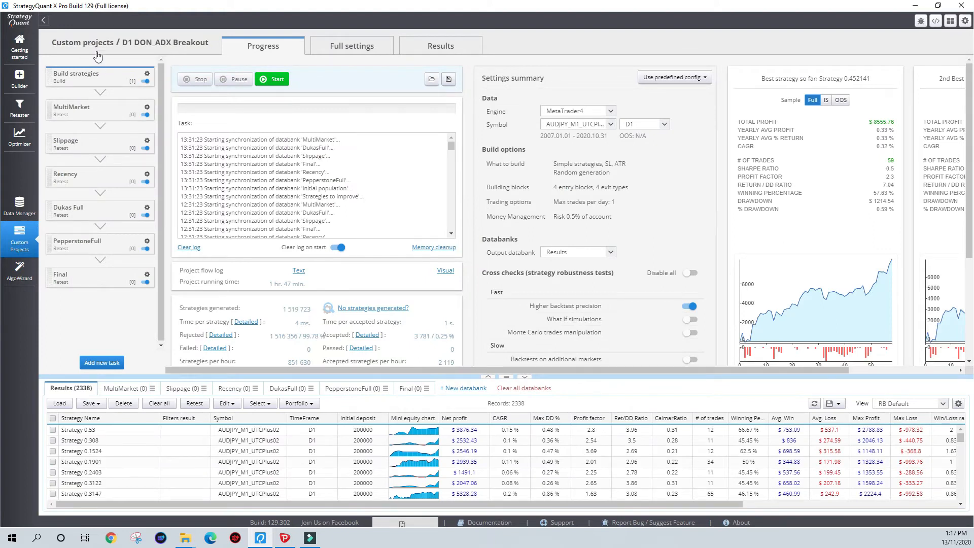
click(82, 42)
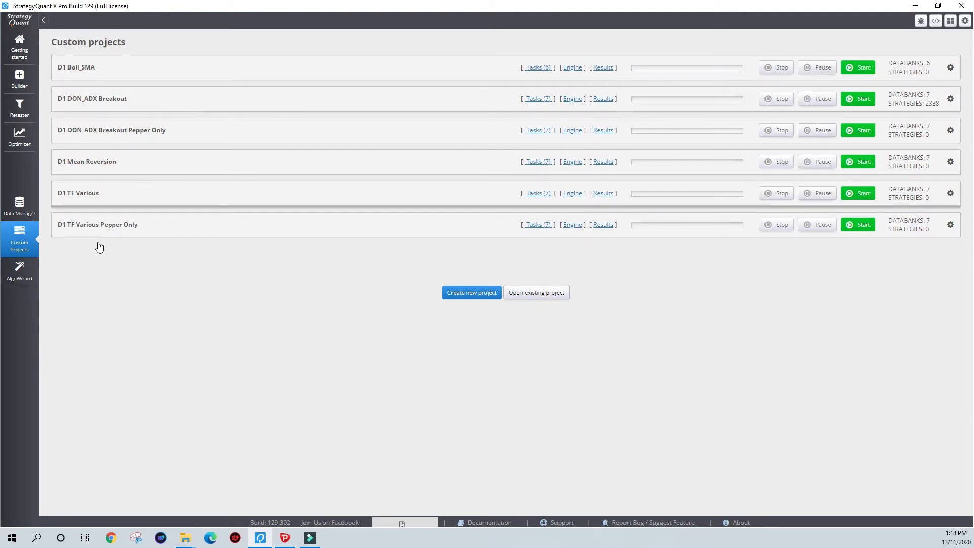
- Compare the D1 TF Various project's task workflow with that of D1 DON_ADX Breakout and return to the project list
click(100, 195)
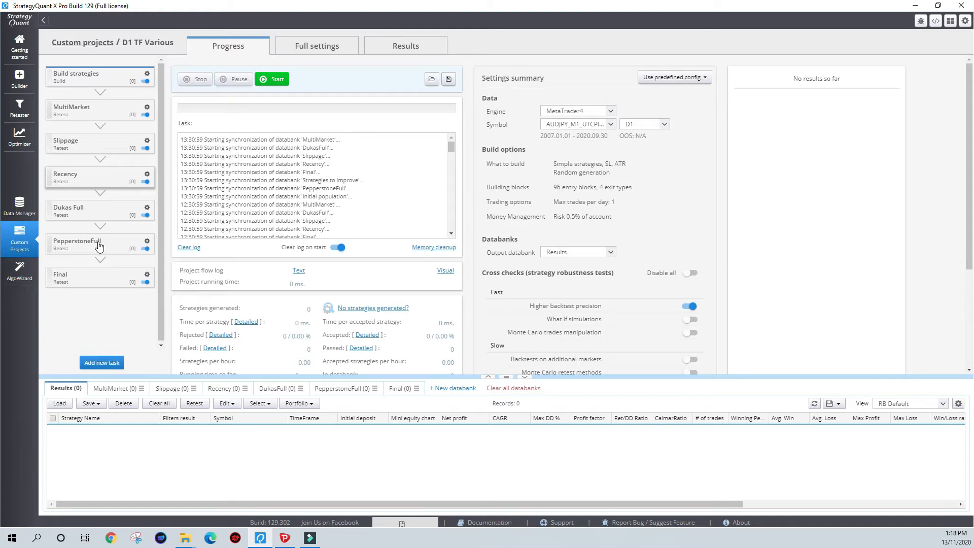
click(102, 56)
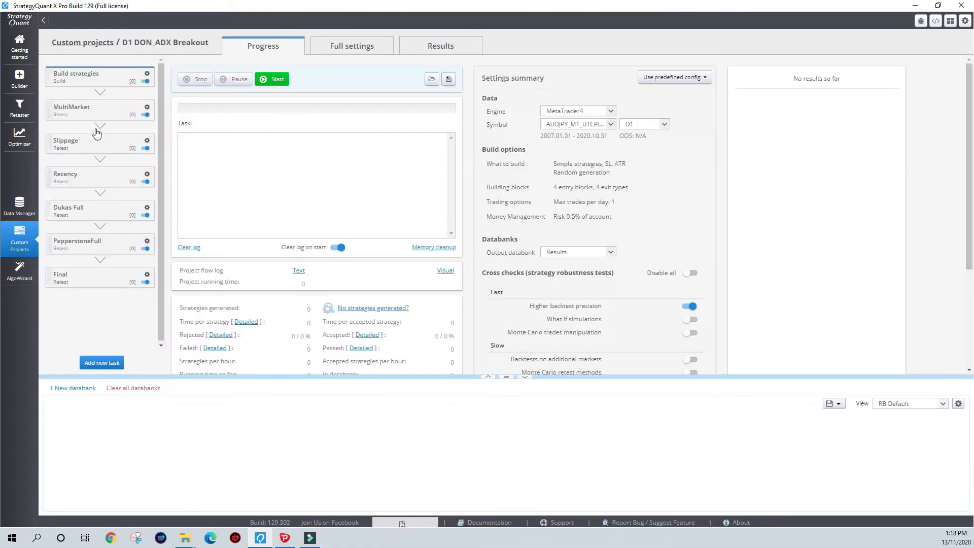
click(91, 54)
click(101, 193)
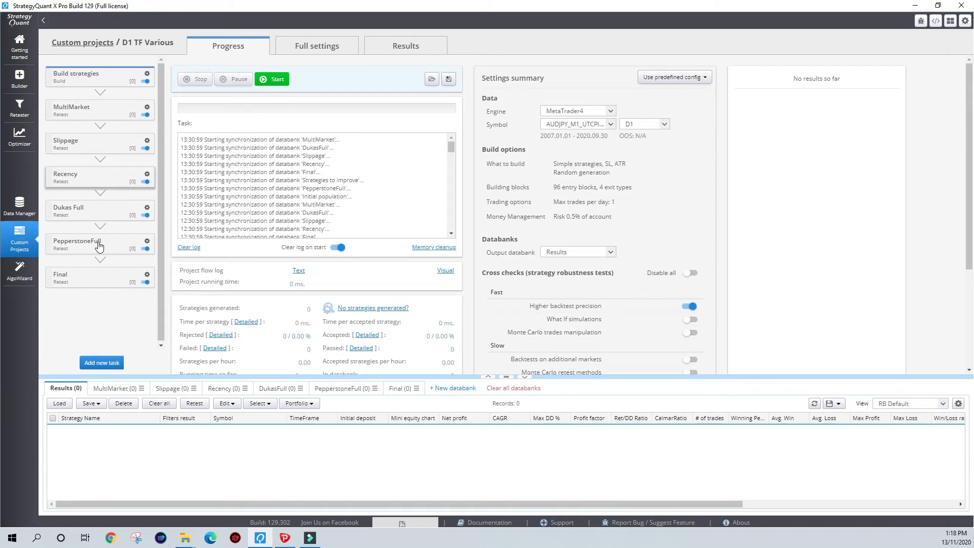
click(104, 45)
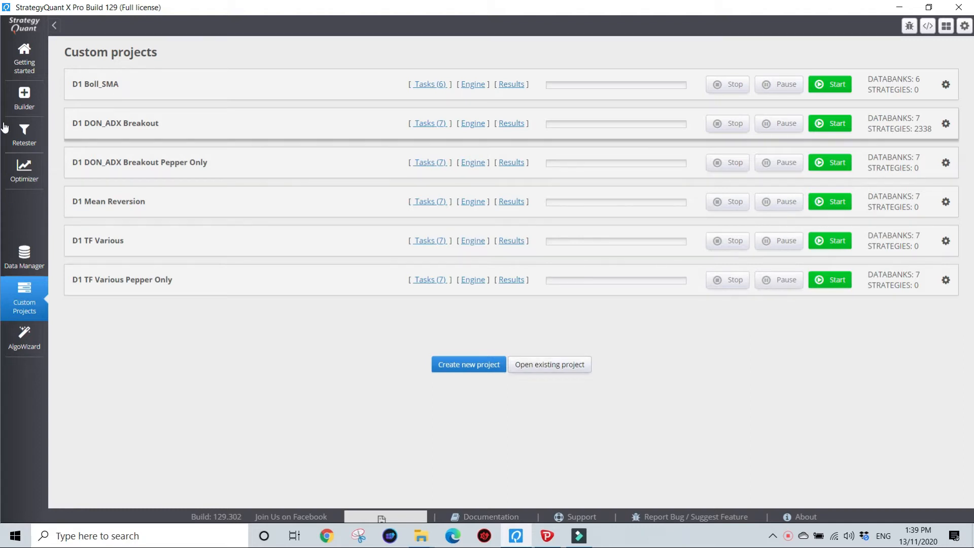
- Open the D1 DON_ADX Breakout project and go through its tasks from Build strategies to Final
click(4, 127)
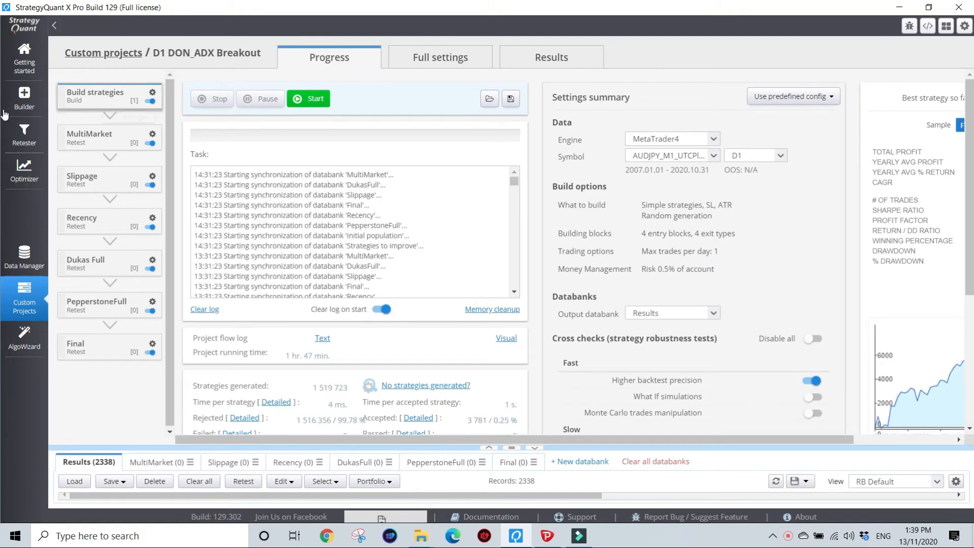
click(109, 134)
click(109, 176)
click(109, 218)
click(109, 259)
click(109, 301)
click(109, 344)
click(109, 92)
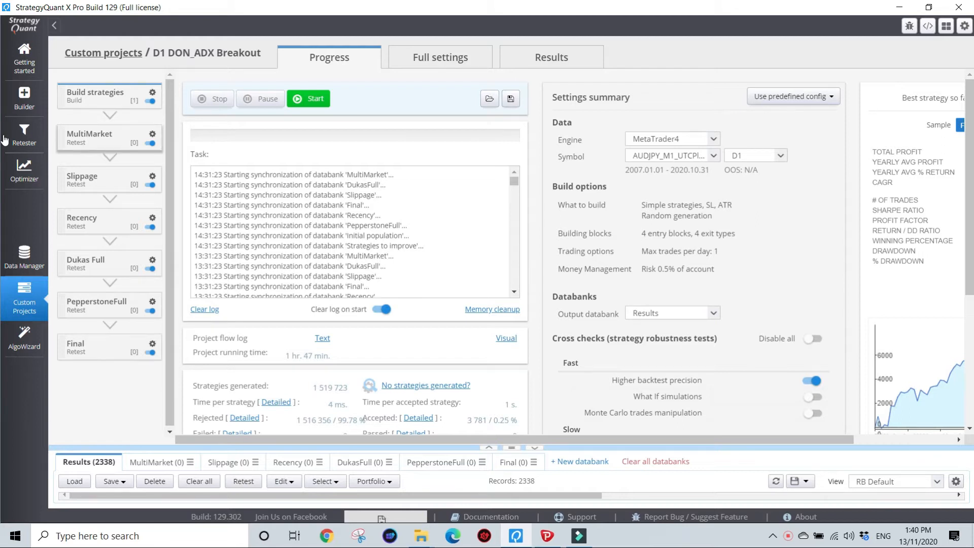
- Examine the symbol, date range and databanks of the retest tasks from MultiMarket to Final, finishing on the Recency task
click(109, 138)
click(109, 180)
key(Down)
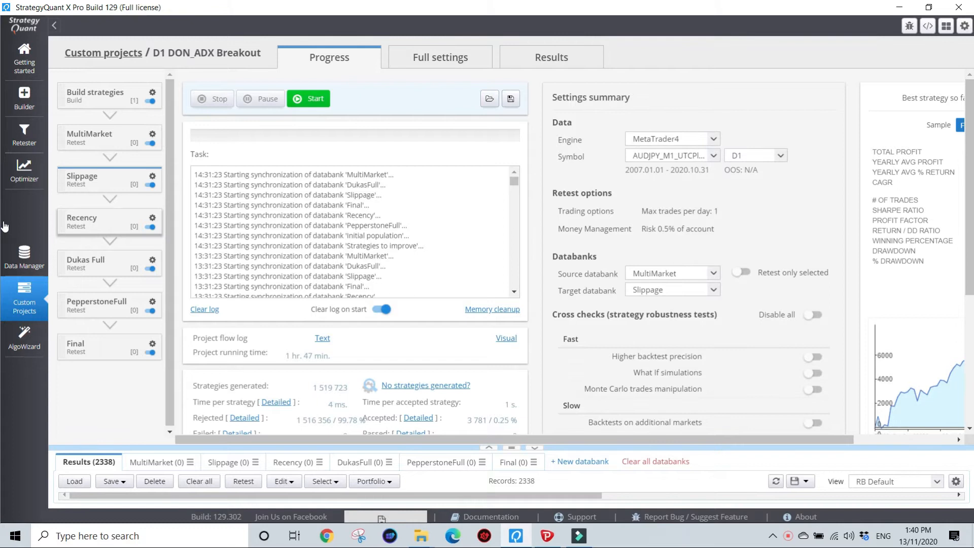
key(Down)
key(Down)
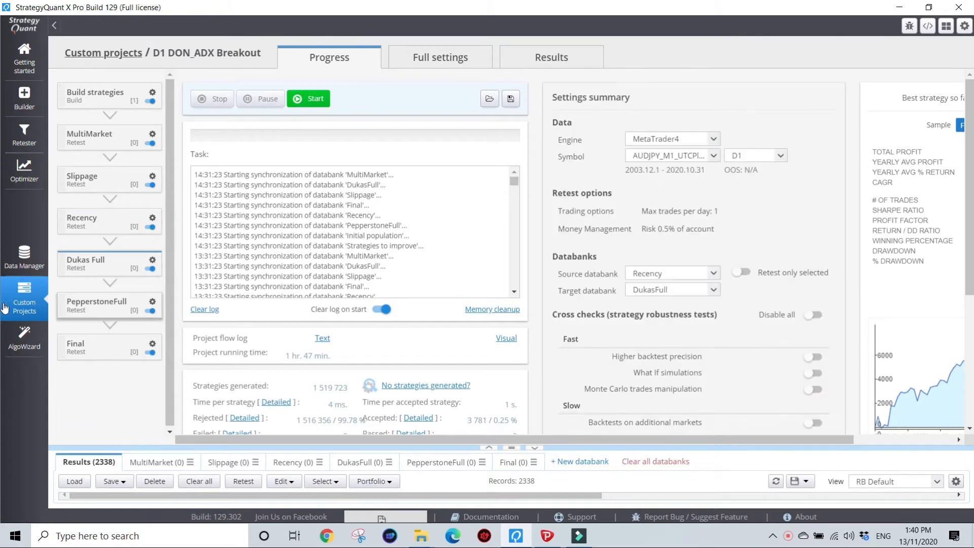
click(109, 343)
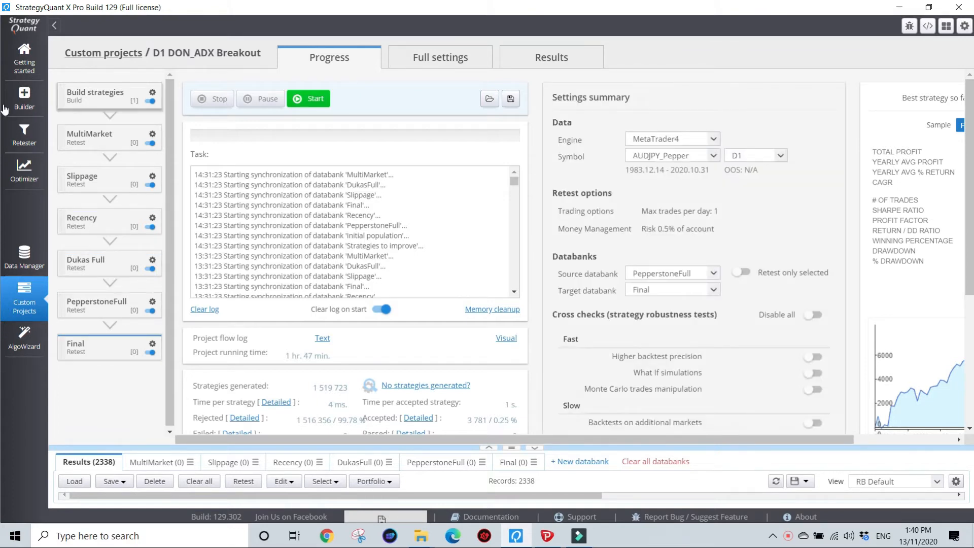
click(109, 96)
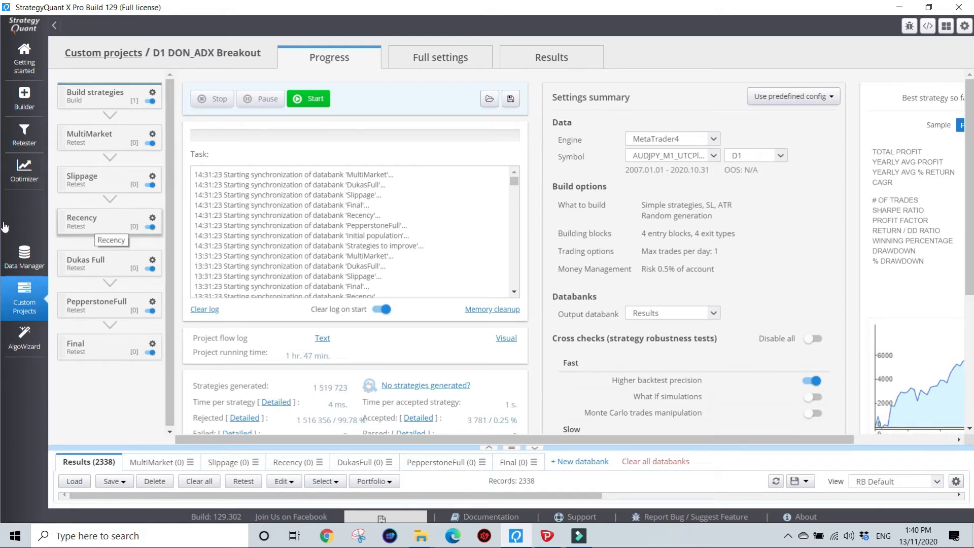
click(96, 223)
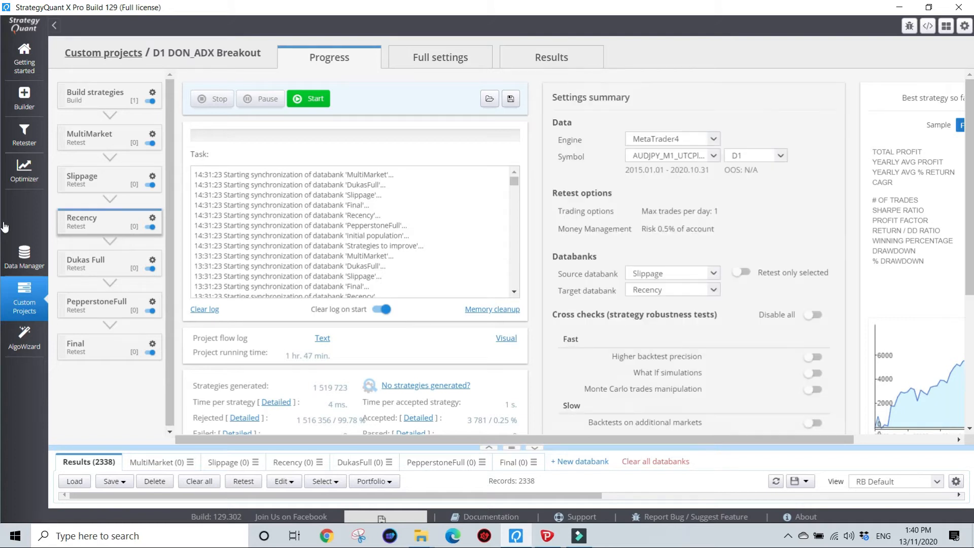
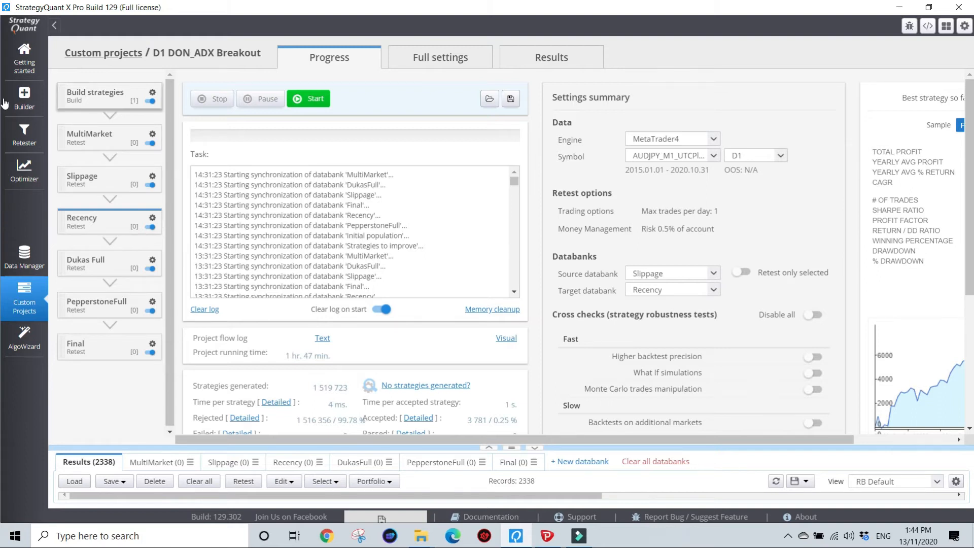
- Open the full settings of the Build strategies task and review its strategy type and additional build configuration
click(117, 101)
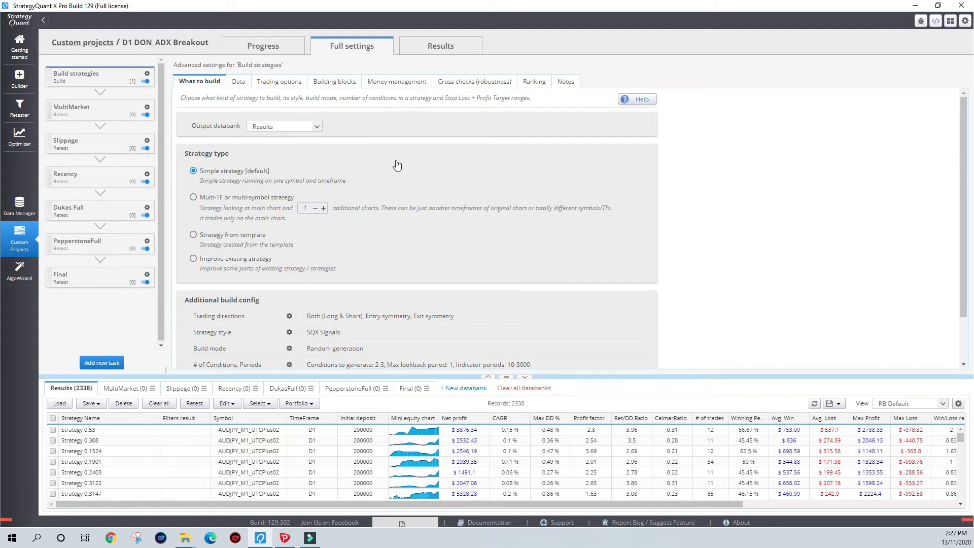
click(332, 171)
scroll(240, 221, down, 2)
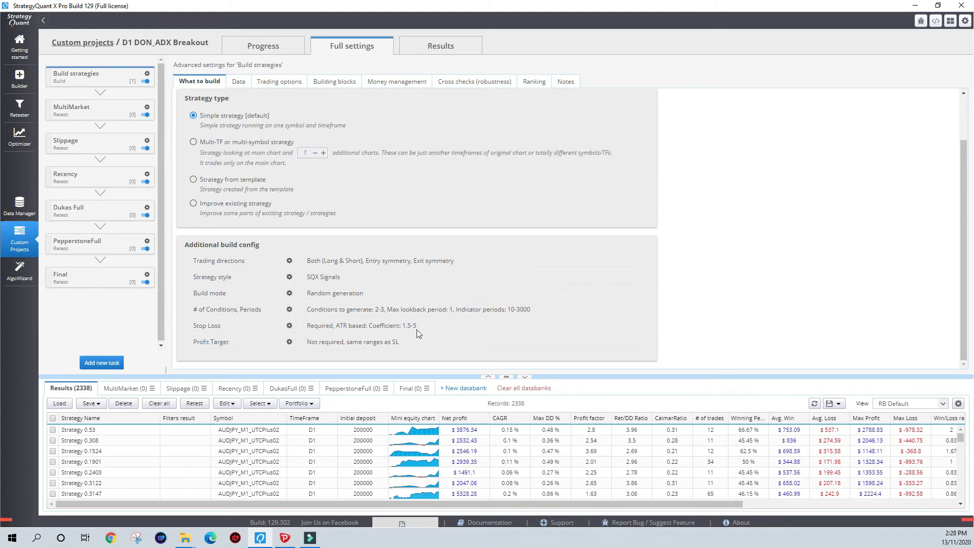
- Review the trading directions, strategy style and build mode settings of the Build strategies task without changing them
click(360, 328)
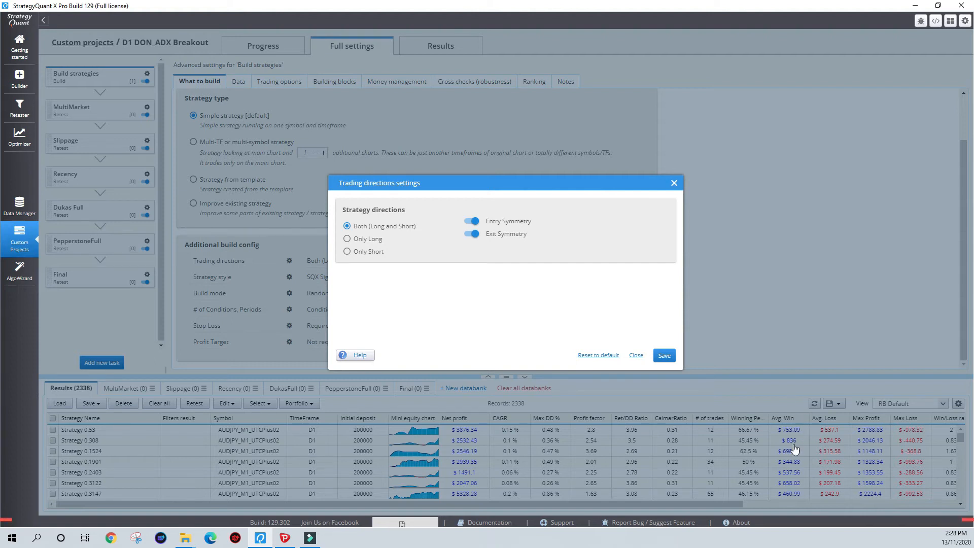
key(Escape)
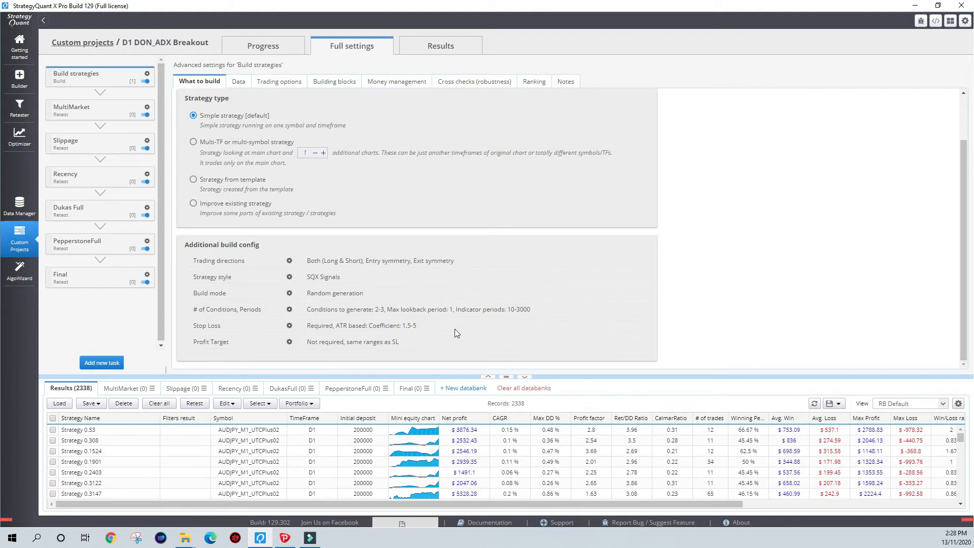
click(362, 325)
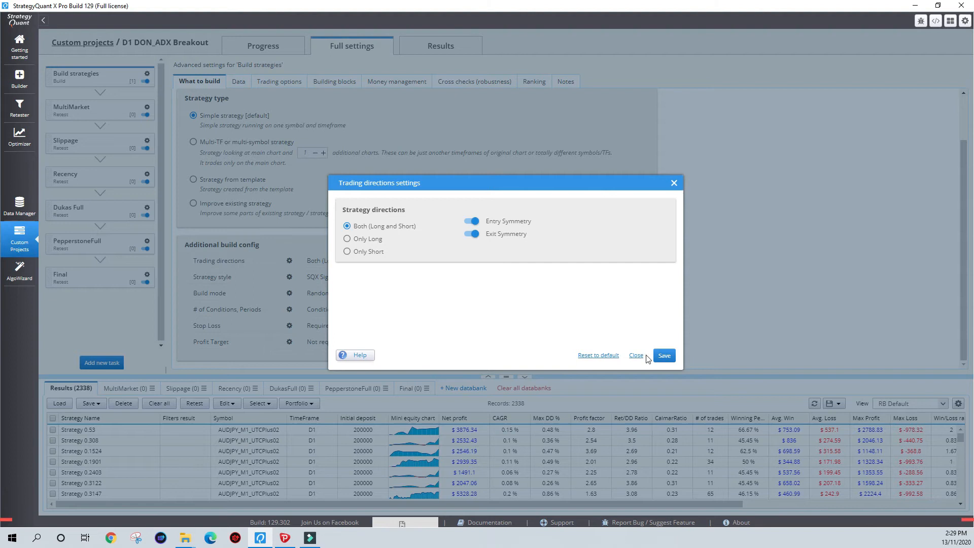
click(797, 447)
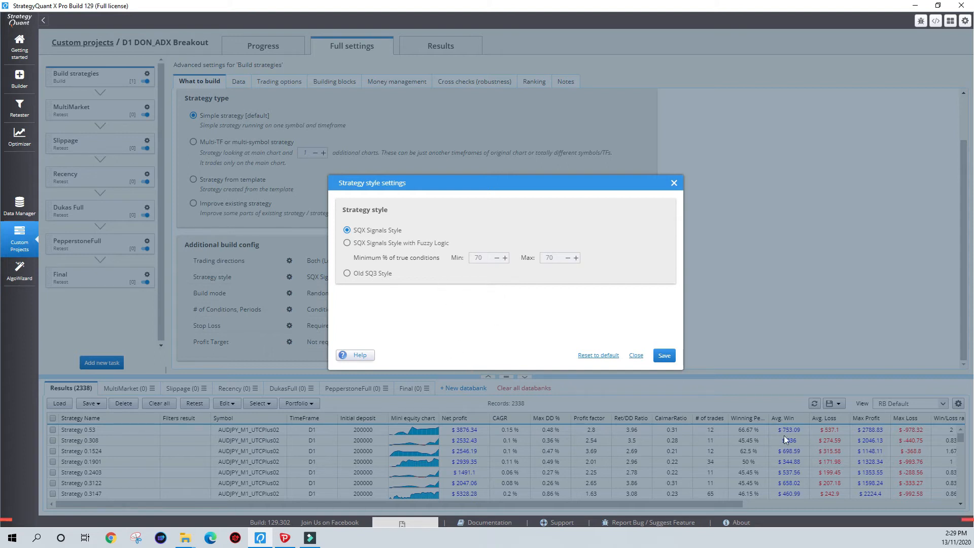
key(Escape)
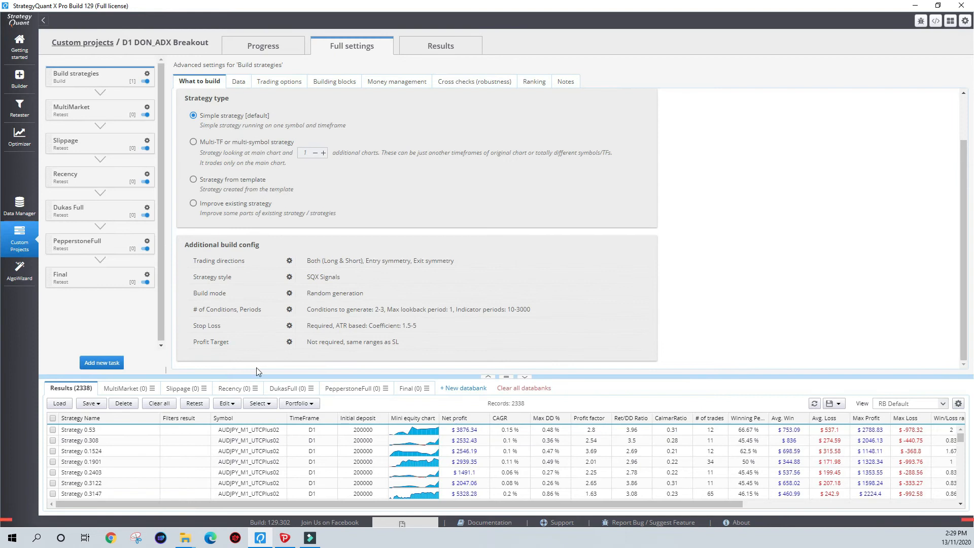
click(289, 293)
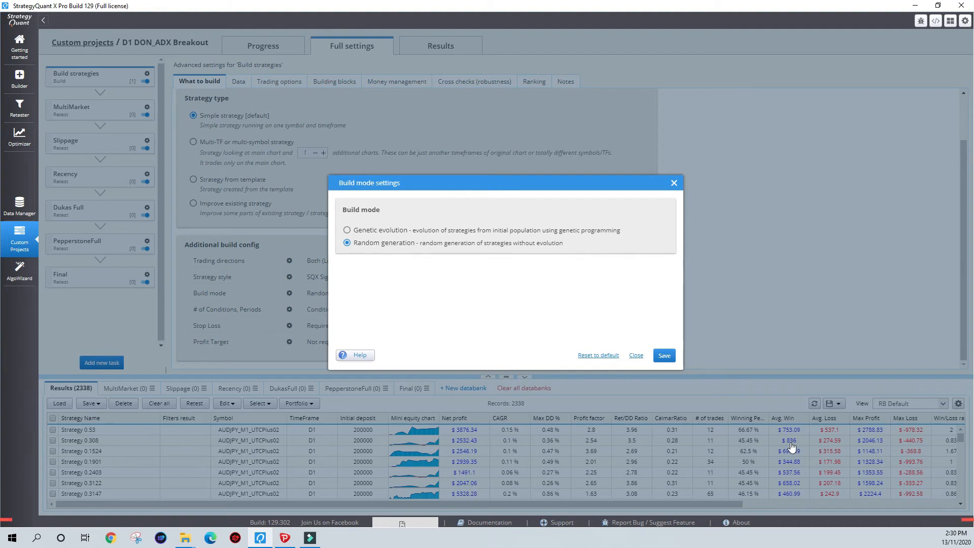
key(Escape)
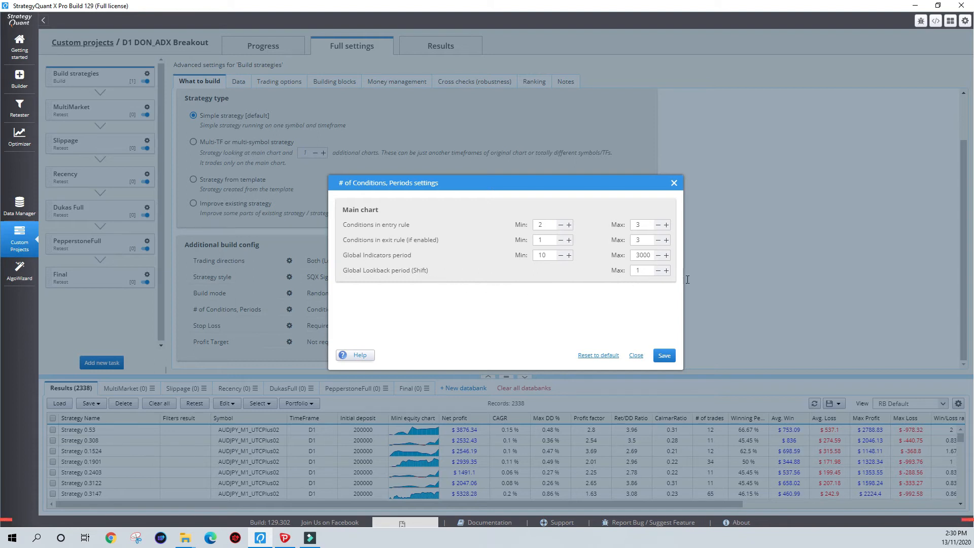
- Examine the minimum and maximum entry and exit conditions, global indicator period and lookback period in the conditions and periods settings
key(ctrl+a)
key(Tab)
key(shift+Tab)
key(Tab)
key(Tab)
key(Tab)
key(Tab)
key(Tab)
key(shift+Tab)
key(shift+Tab)
key(shift+Tab)
key(Tab)
key(Tab)
key(Tab)
key(Tab)
text(1)
key(ctrl+a)
click(927, 333)
key(Tab)
key(Return)
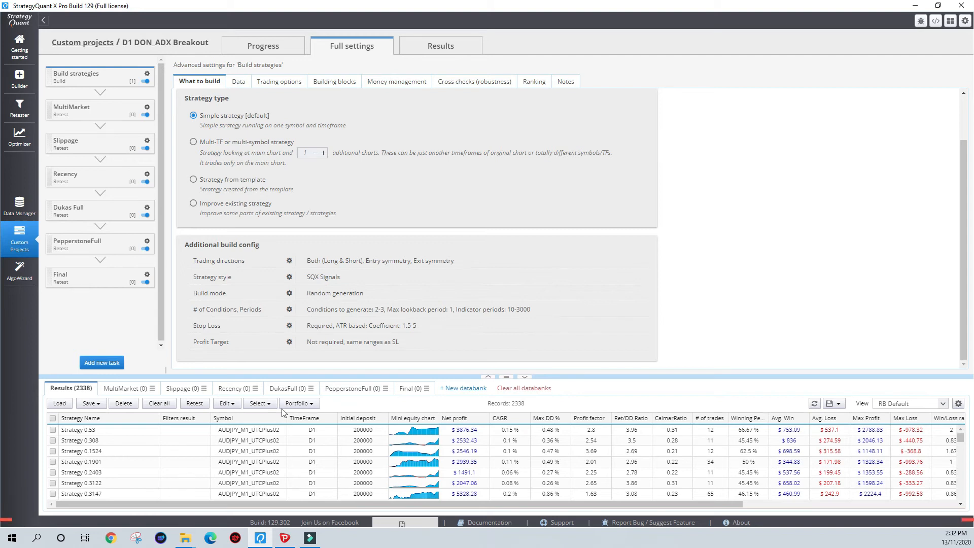
- Examine the stop loss requirement and its ATR multiple and period ranges, along with the profit target settings
click(289, 325)
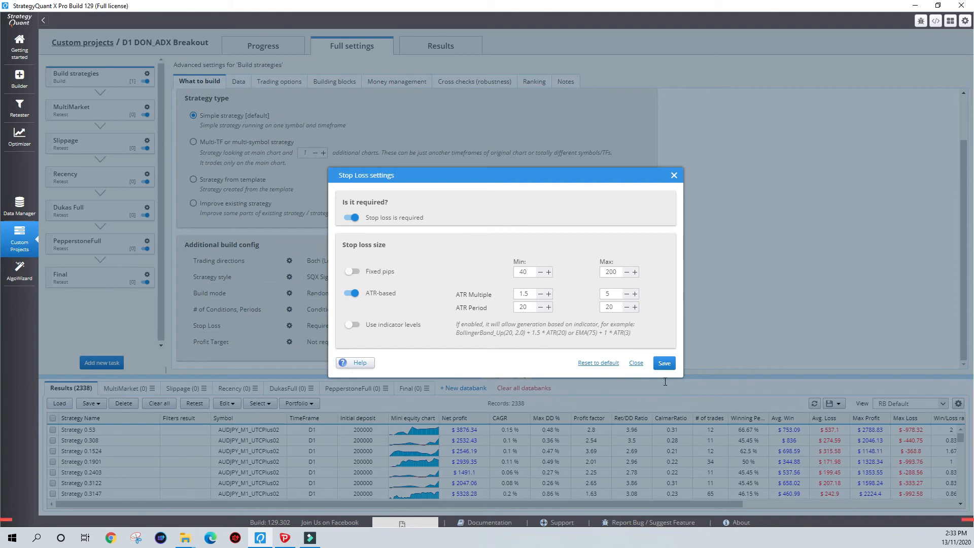
key(Tab)
drag(613, 306, 589, 306)
drag(529, 293, 512, 294)
key(Tab)
click(714, 386)
key(ctrl+a)
key(Tab)
key(Tab)
key(Tab)
key(Tab)
key(Tab)
click(619, 383)
key(Tab)
drag(521, 307, 518, 306)
key(Tab)
drag(517, 294, 540, 297)
drag(604, 293, 619, 293)
click(664, 297)
click(793, 459)
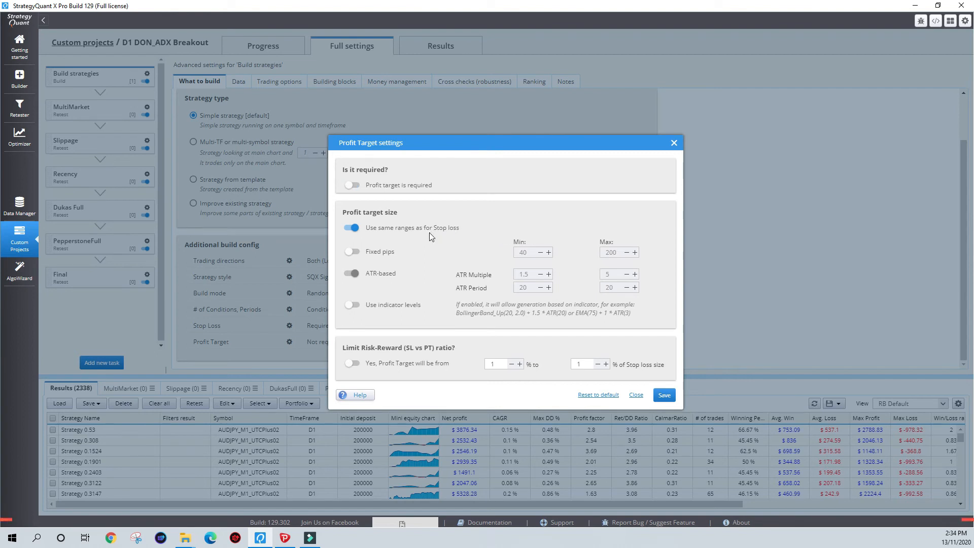
click(793, 494)
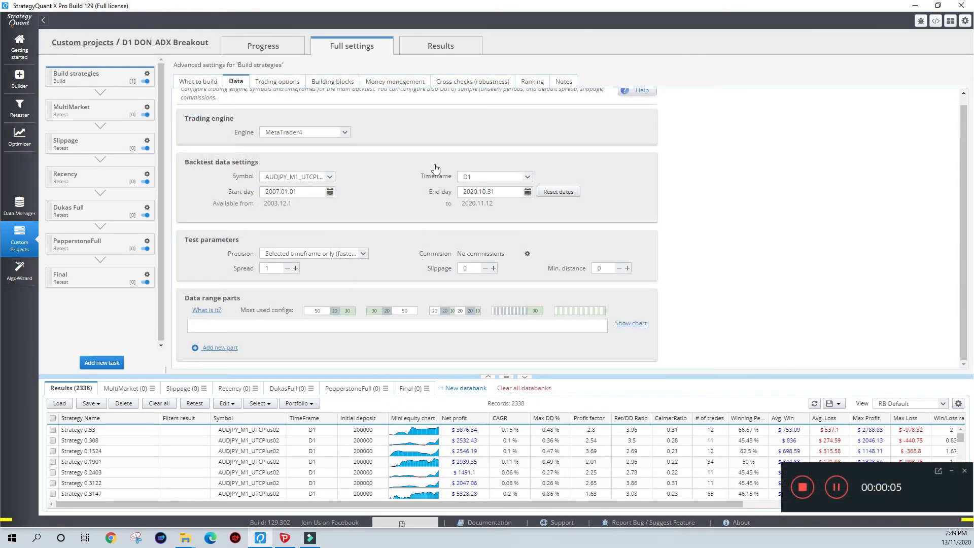
- Look through the available trading engines and backtest symbols in the build task's data settings, keeping the current selections
click(346, 133)
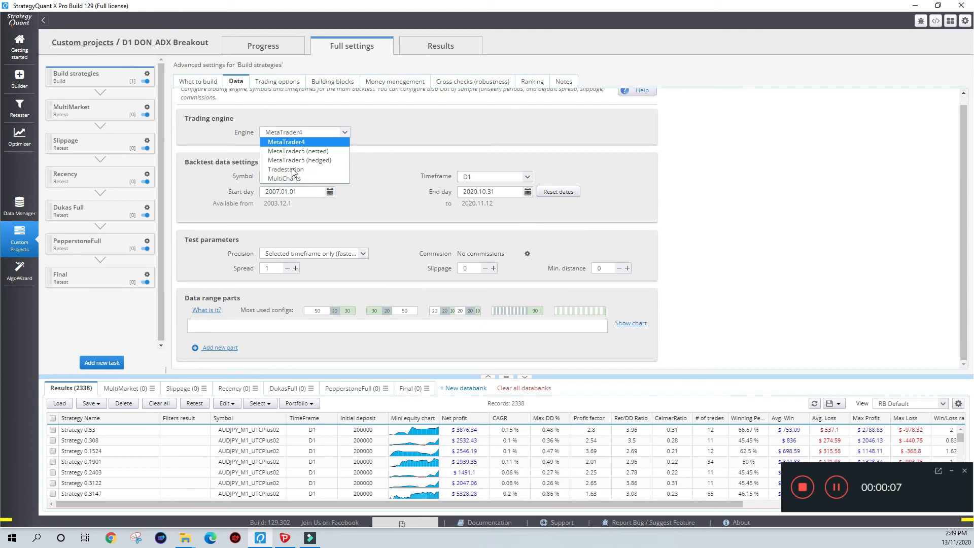
click(359, 181)
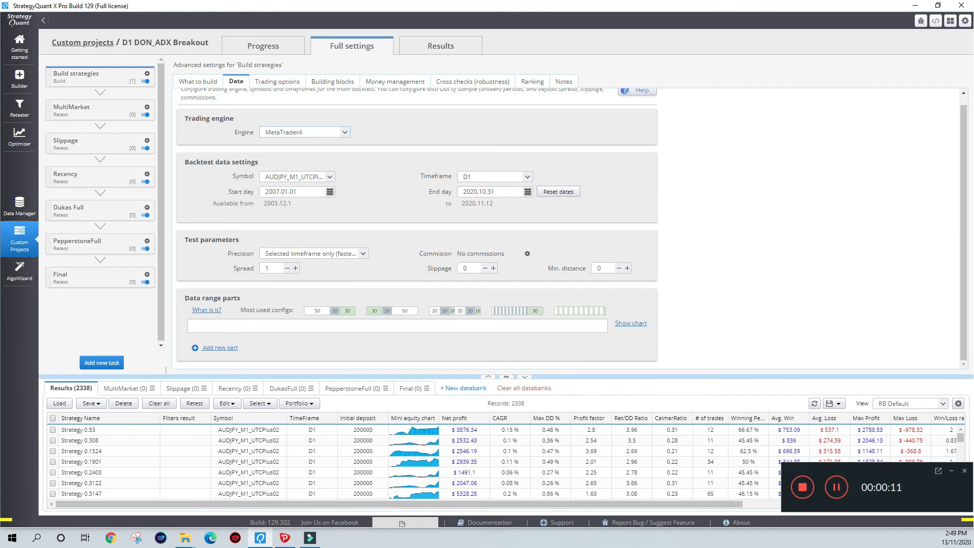
click(432, 165)
click(399, 179)
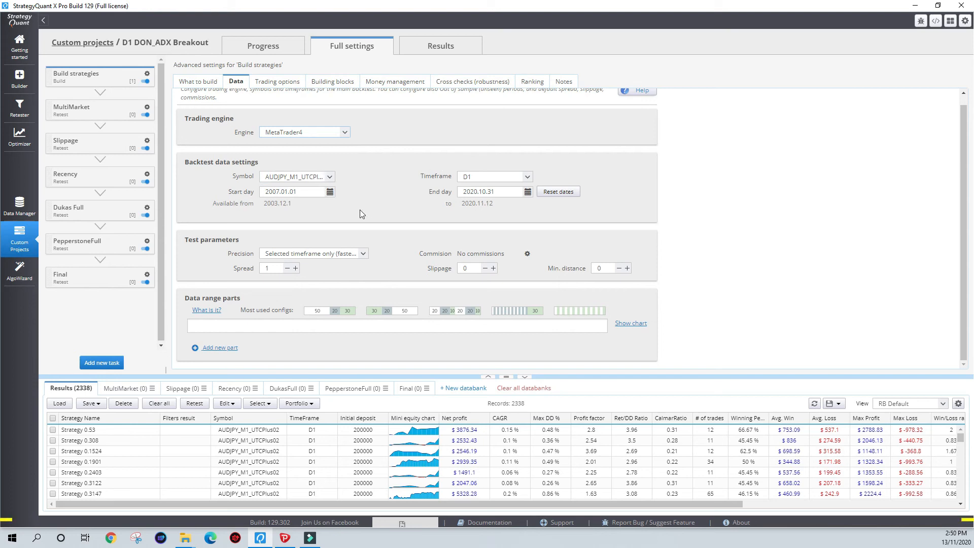
click(410, 222)
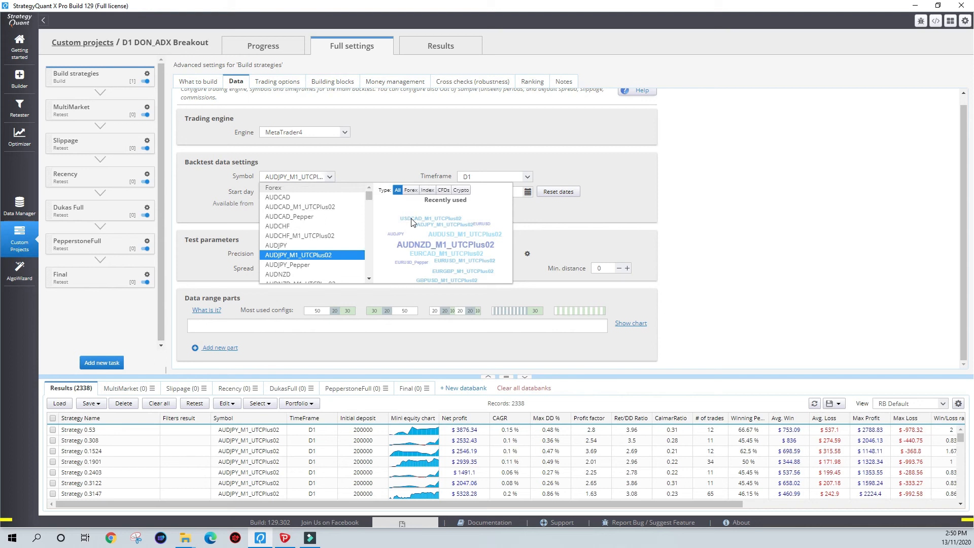
click(353, 322)
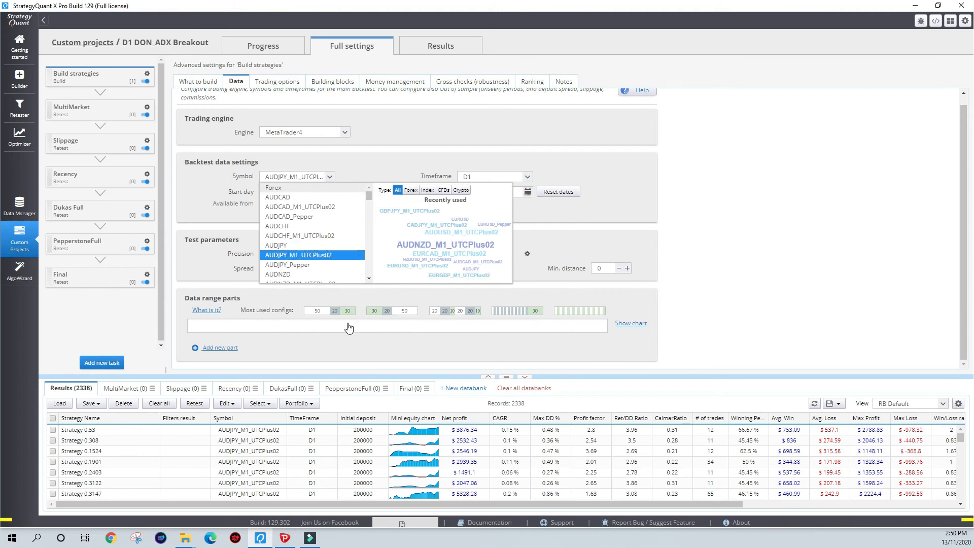
click(475, 262)
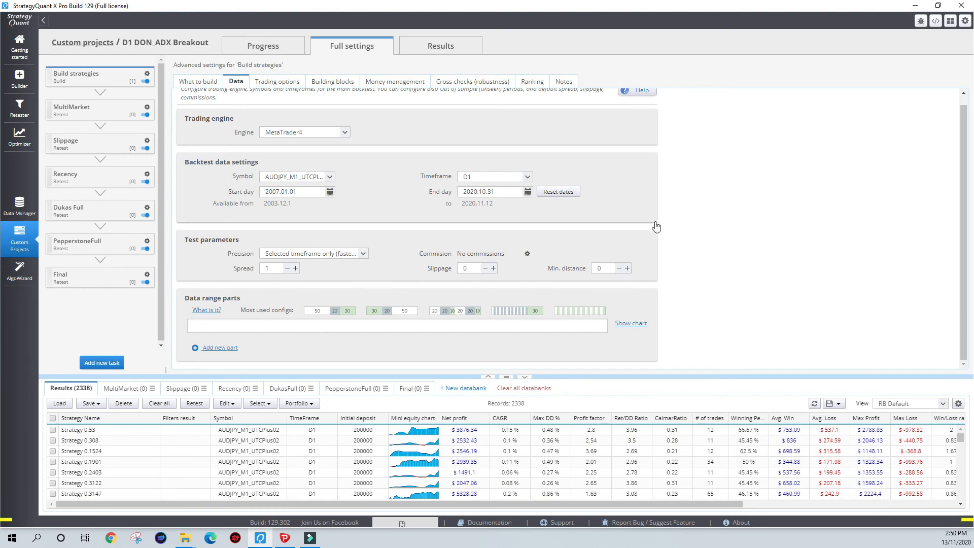
- Check the timeframe choices and the start and end day of the backtest data without changing them
click(527, 177)
click(476, 241)
click(301, 191)
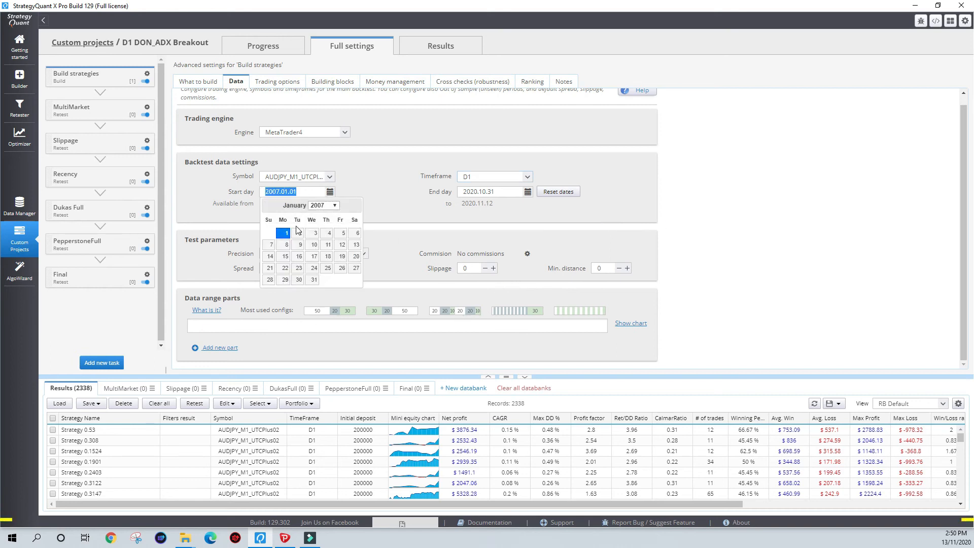
click(467, 233)
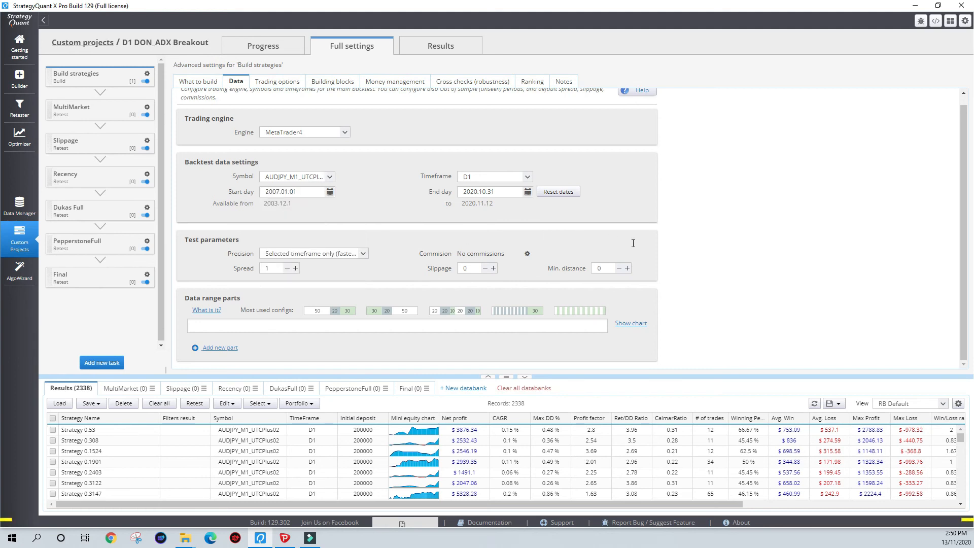
click(489, 191)
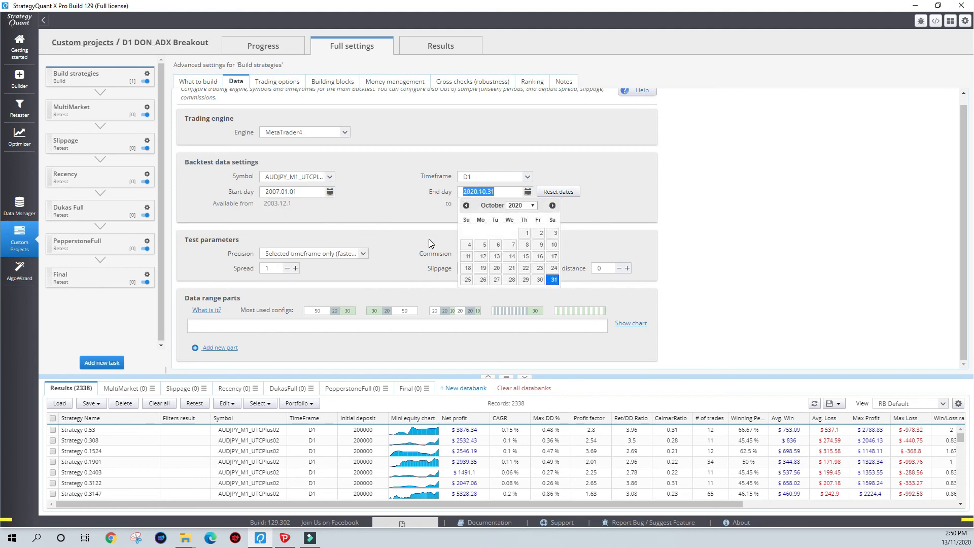
click(482, 228)
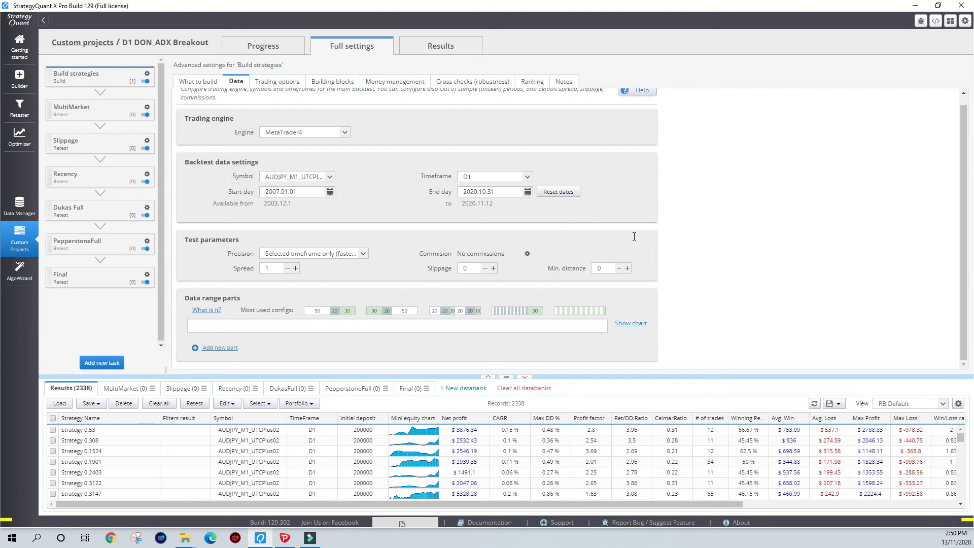
key(Tab)
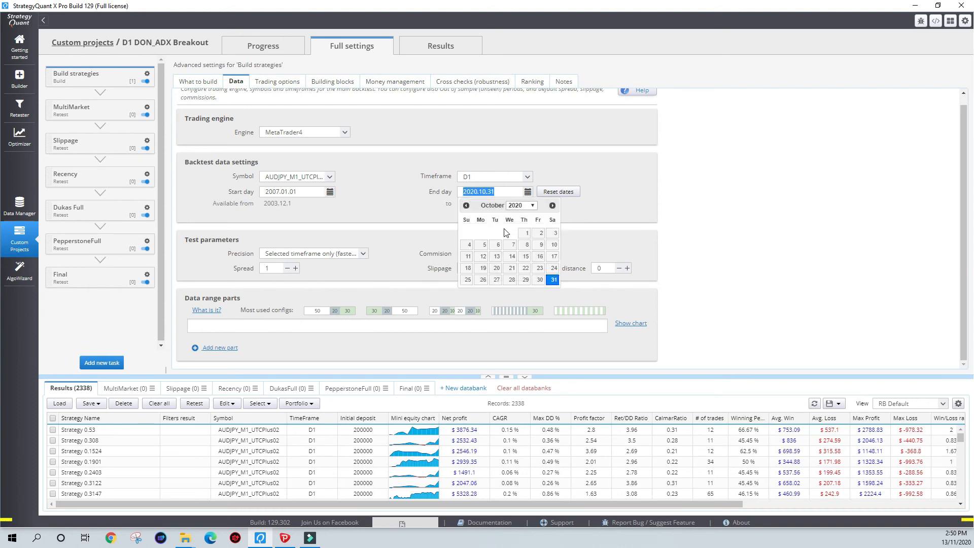
click(470, 229)
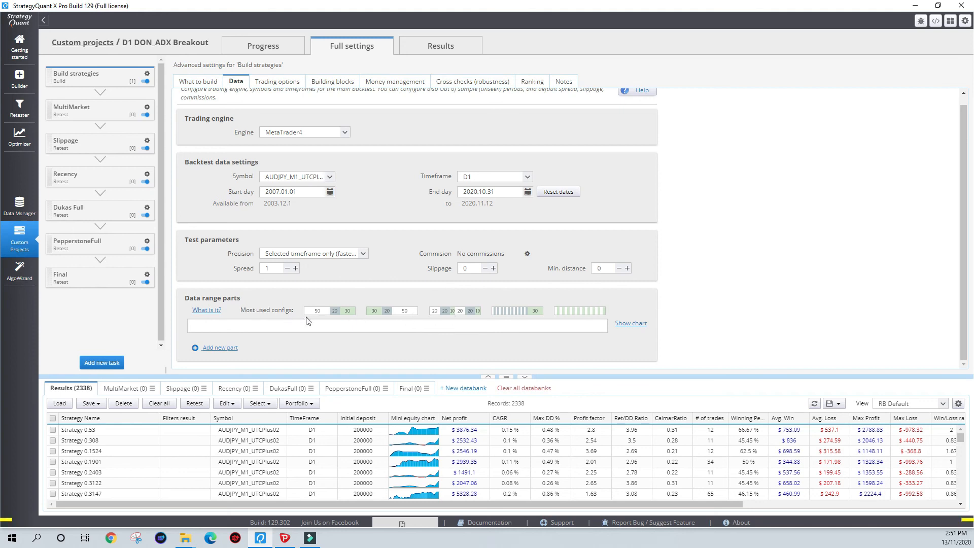
- Review the backtest precision options and spread, and compare them with the higher backtest precision cross check
key(space)
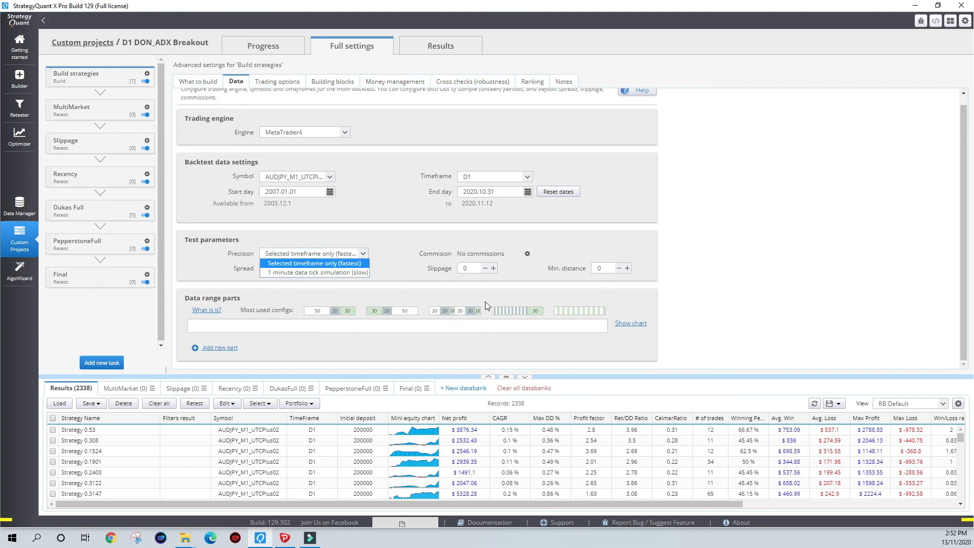
click(437, 330)
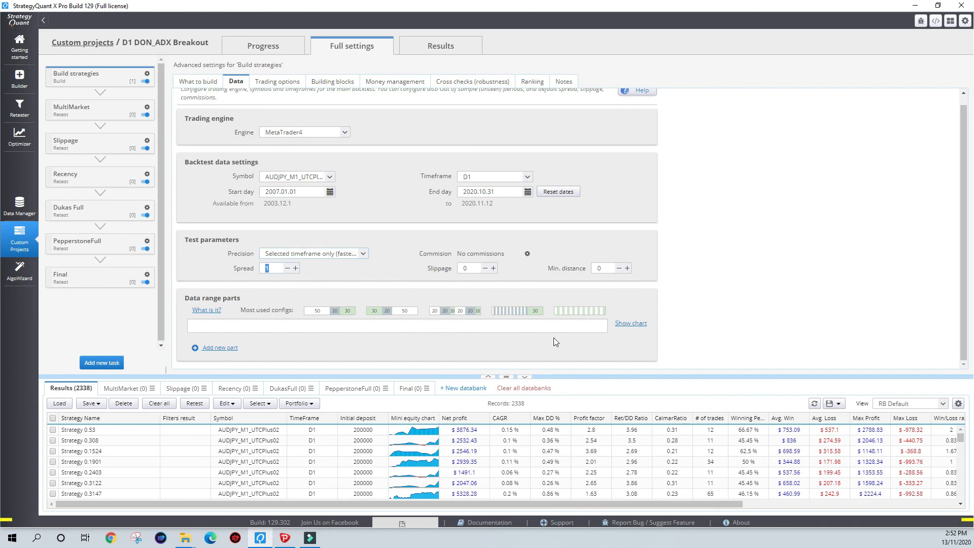
key(Tab)
click(472, 81)
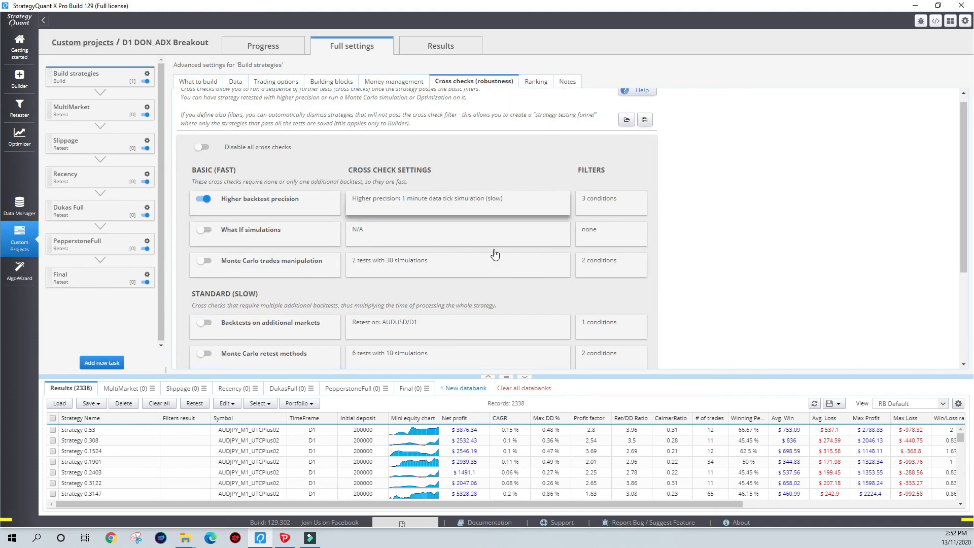
click(236, 82)
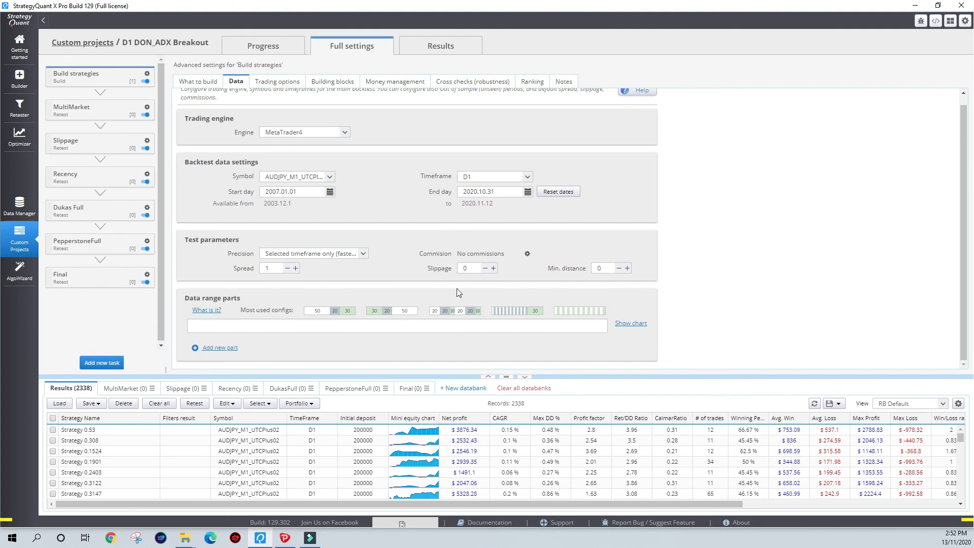
click(363, 253)
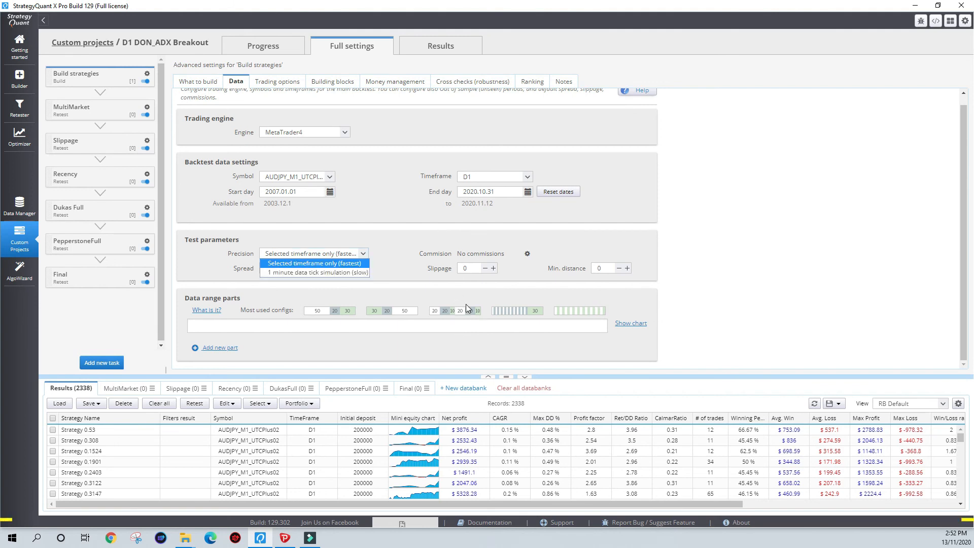
click(465, 304)
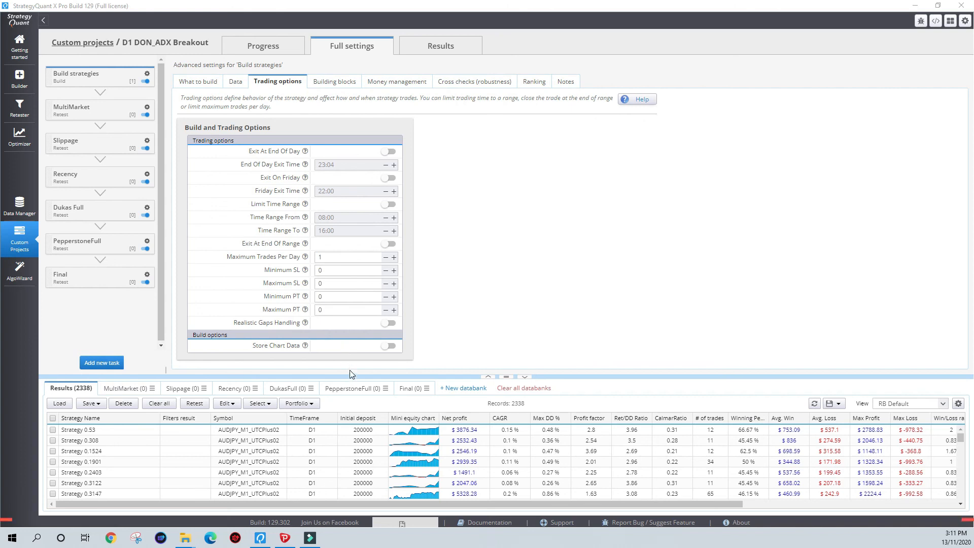
- Review the build task's trading options, including maximum trades per day, the SL and PT limits and realistic gaps handling
key(alt+Tab)
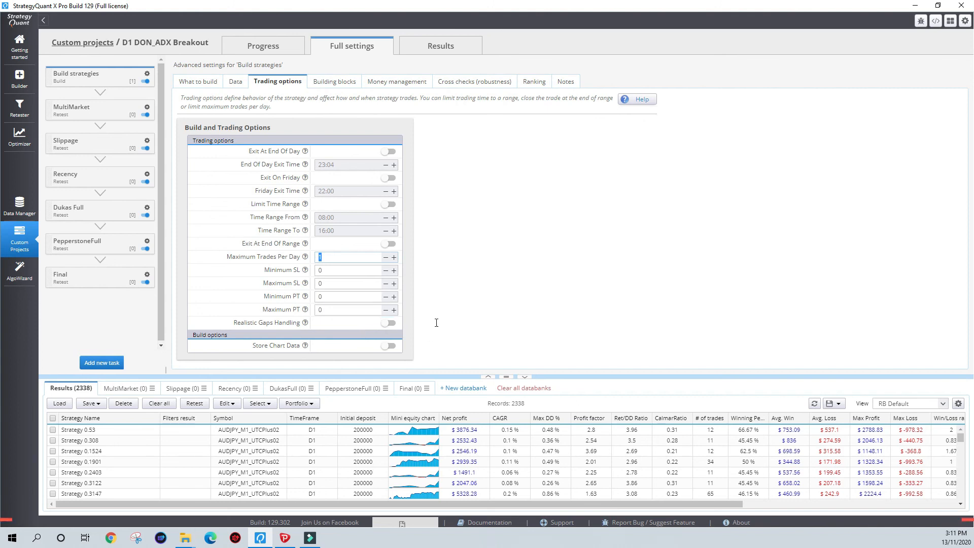
click(312, 318)
click(379, 315)
click(358, 320)
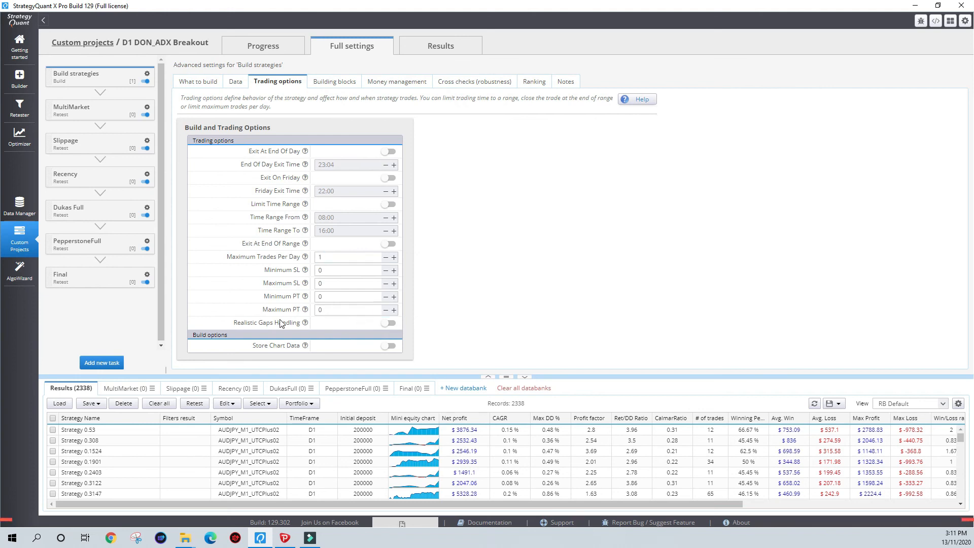